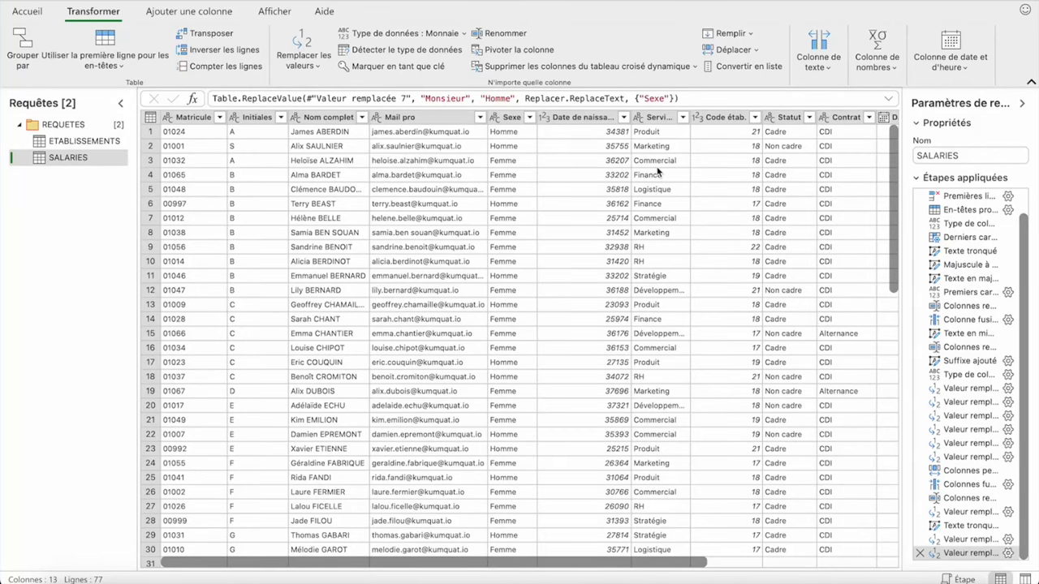
- Close and load the cleaned SALARIES query into the BDD SALARIES sheet
{"action": "scroll", "coordinate": [657, 170], "scroll_direction": "right", "scroll_amount": 3}
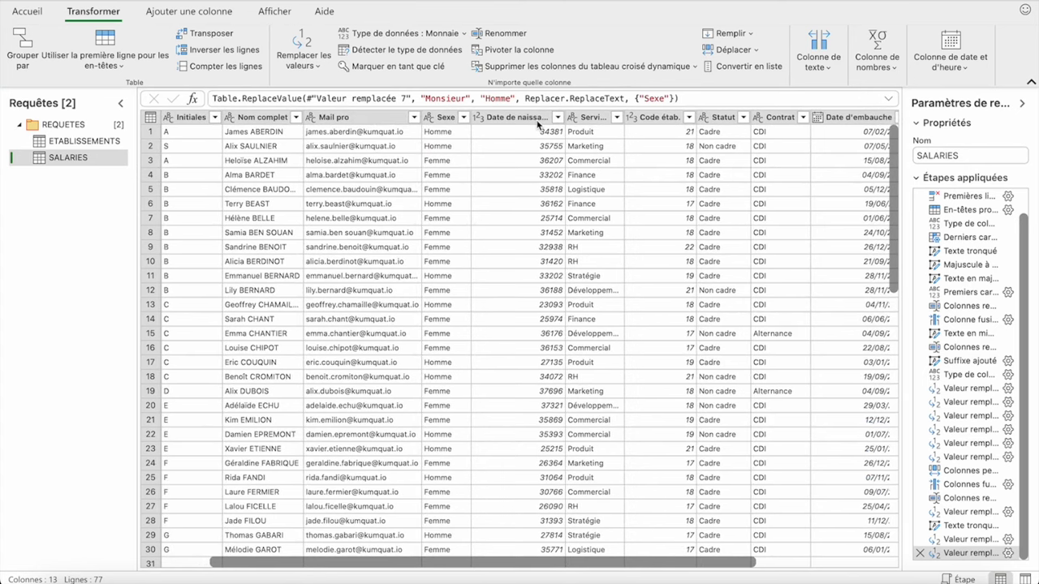
{"action": "scroll", "coordinate": [538, 124], "scroll_direction": "left", "scroll_amount": 2}
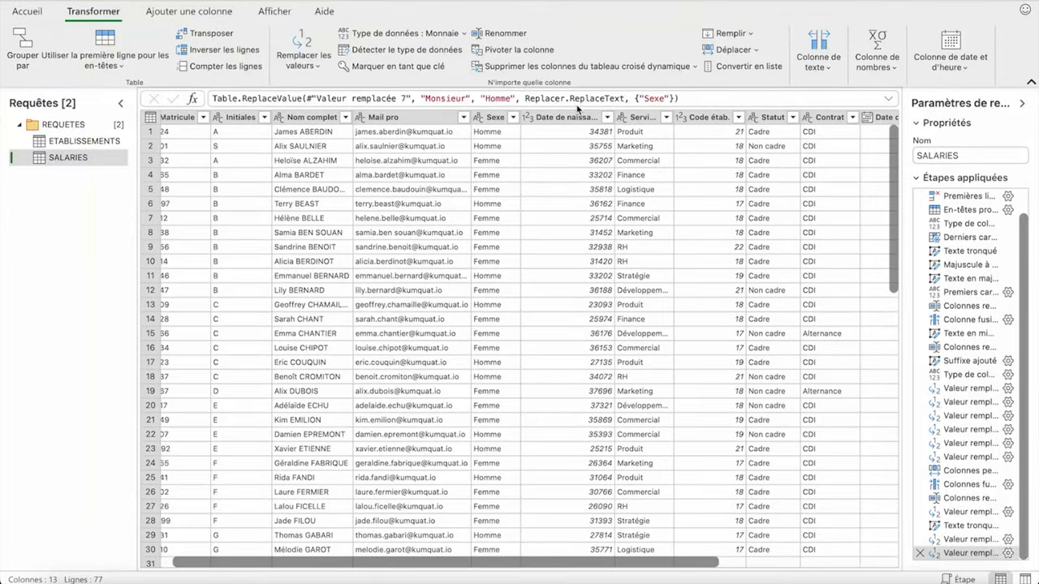
{"action": "scroll", "coordinate": [570, 146], "scroll_direction": "right", "scroll_amount": 3}
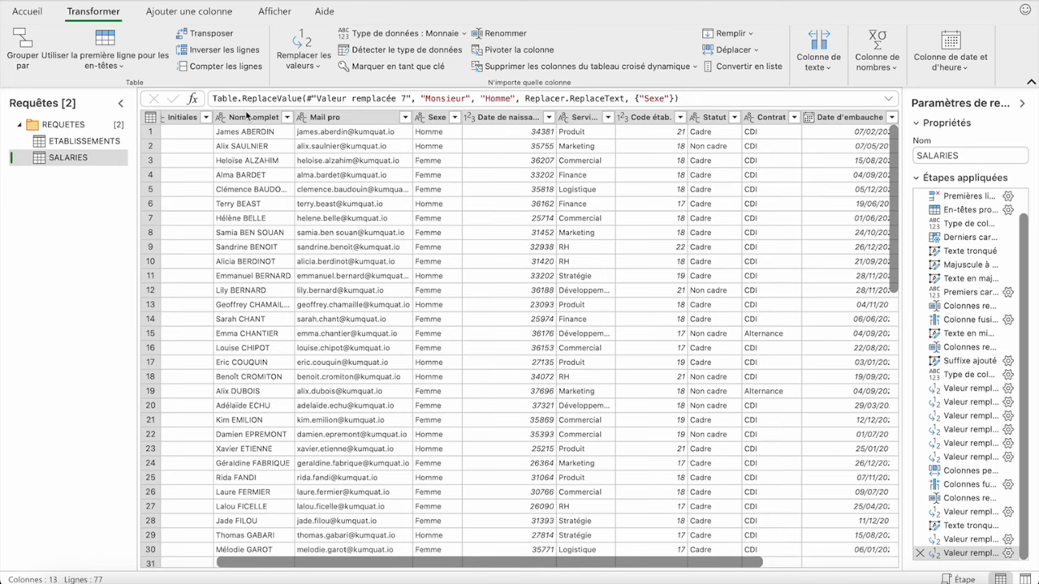
{"action": "left_click", "coordinate": [26, 19]}
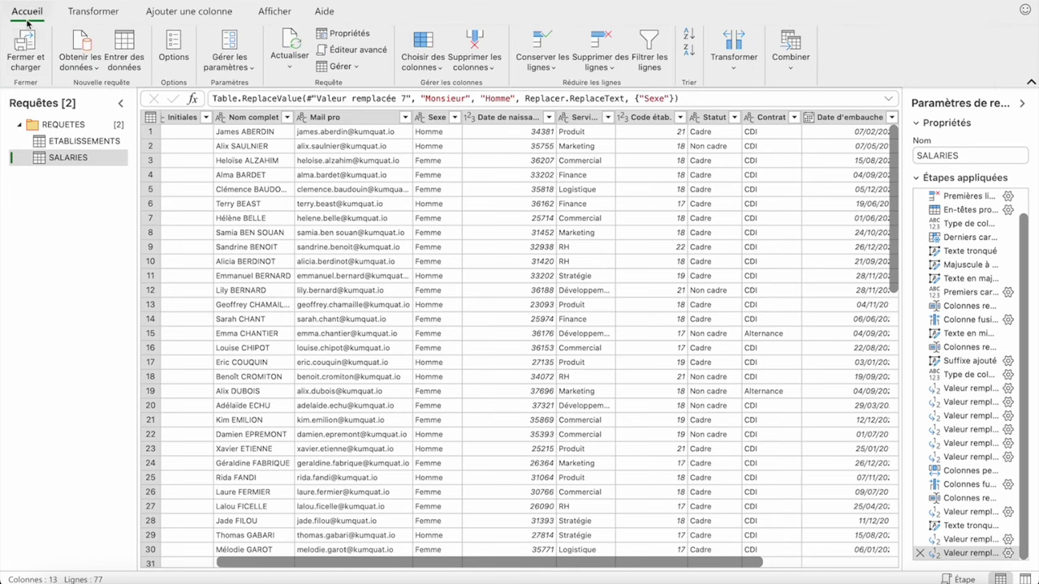
{"action": "left_click", "coordinate": [25, 48]}
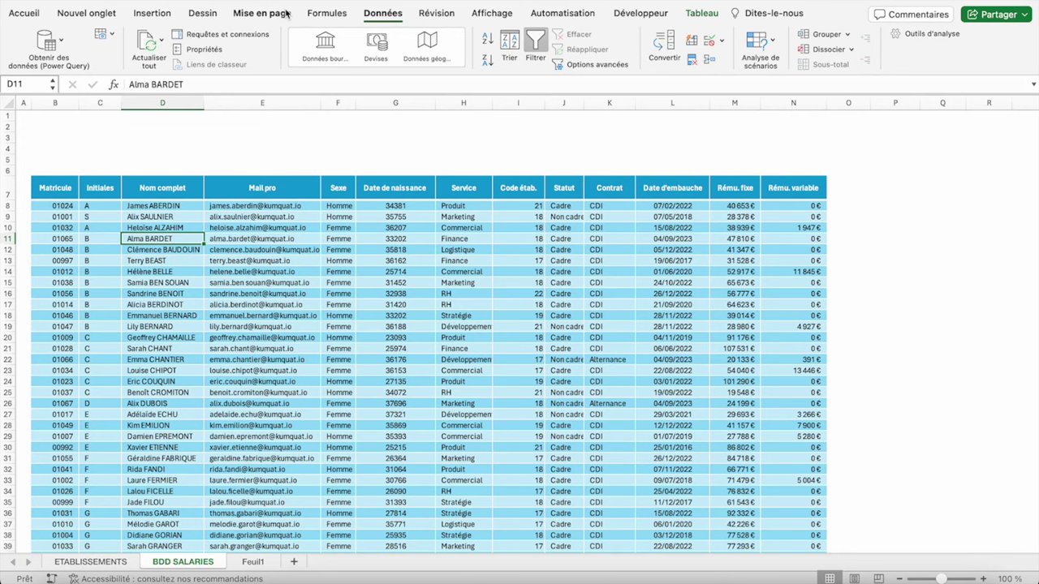
- From a cell in the salaries table, relaunch the Power Query editor via Obtenir des données
{"action": "left_click", "coordinate": [150, 219]}
{"action": "left_click", "coordinate": [61, 40]}
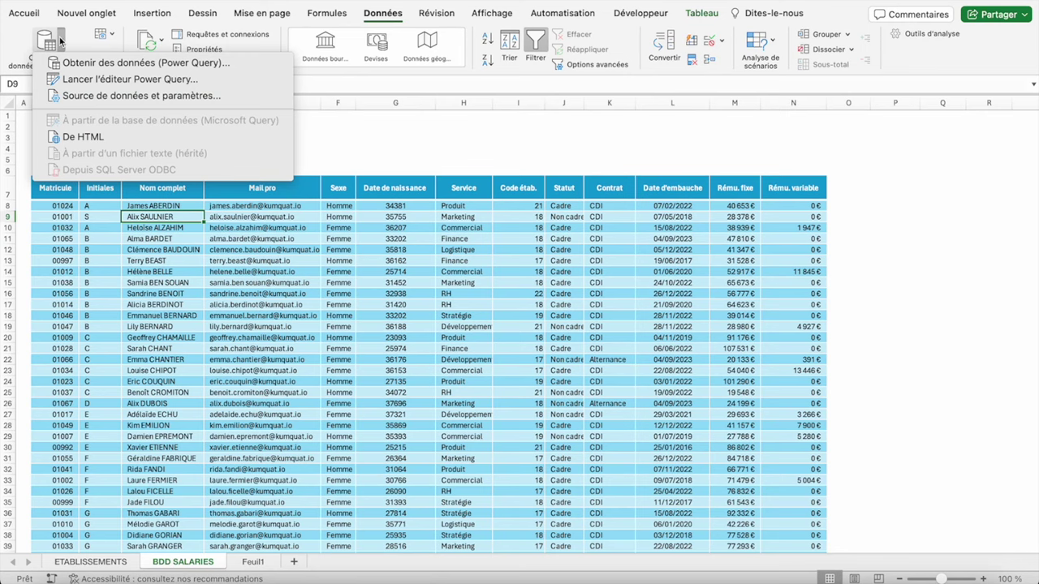
{"action": "left_click", "coordinate": [89, 82]}
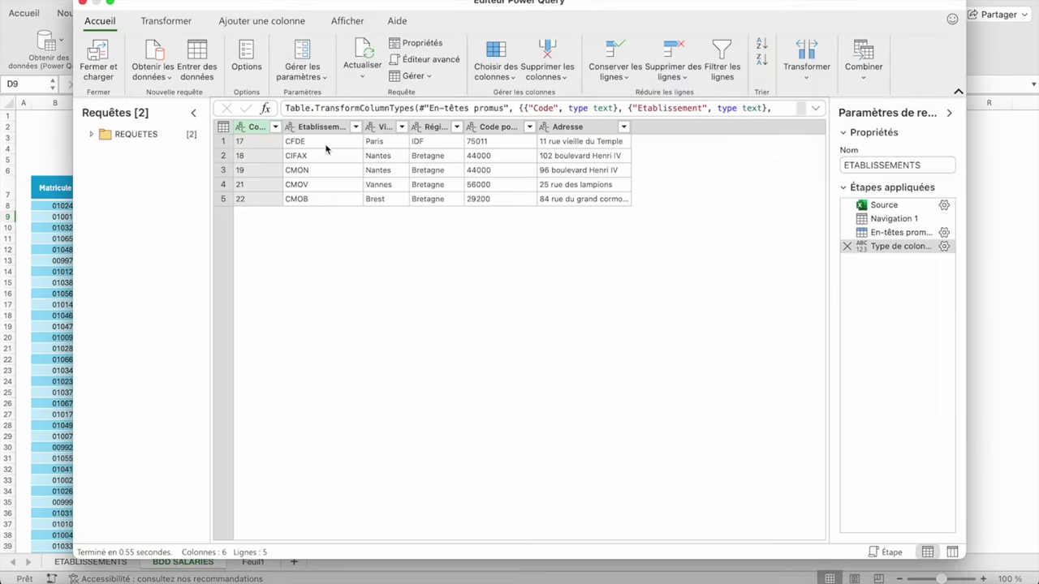
- Maximise the editor window and open the SALARIES query from the REQUETES folder
{"action": "left_click", "coordinate": [111, 3]}
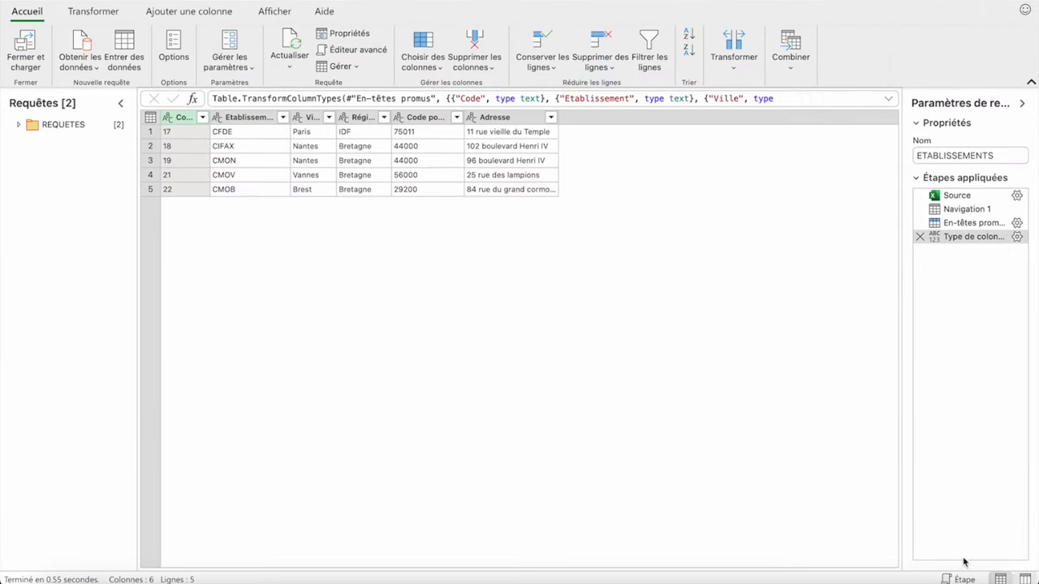
{"action": "left_click", "coordinate": [18, 125]}
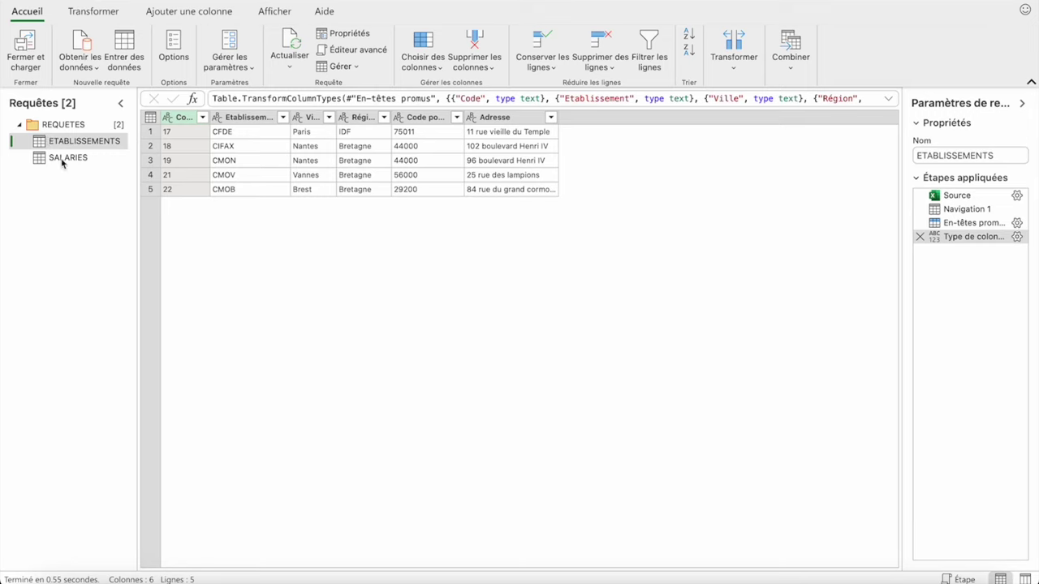
{"action": "left_click", "coordinate": [62, 158]}
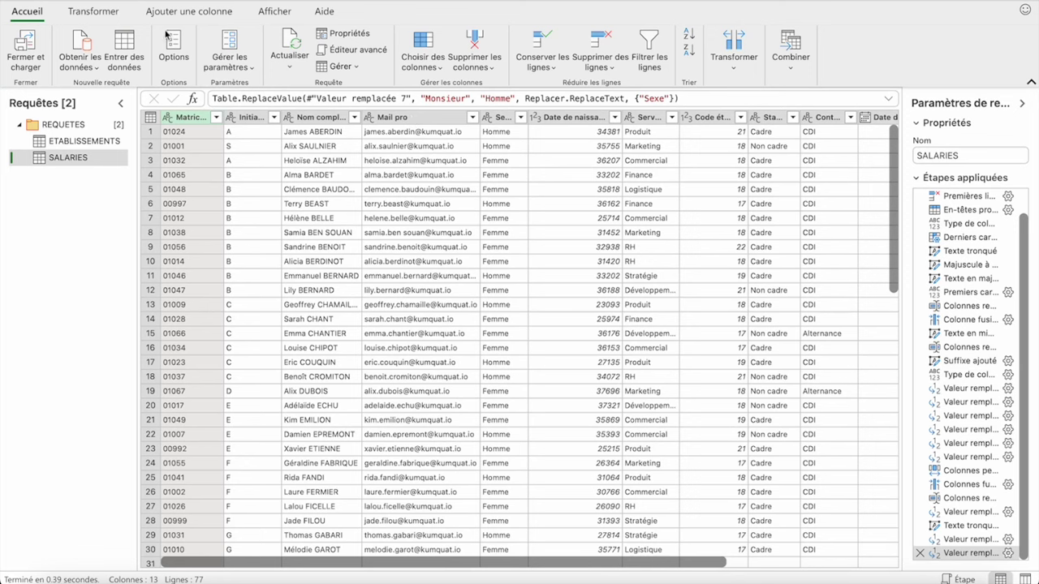
- Change the Date de naissance column type to Date, giving values like 16/02/1994
{"action": "left_click", "coordinate": [93, 14]}
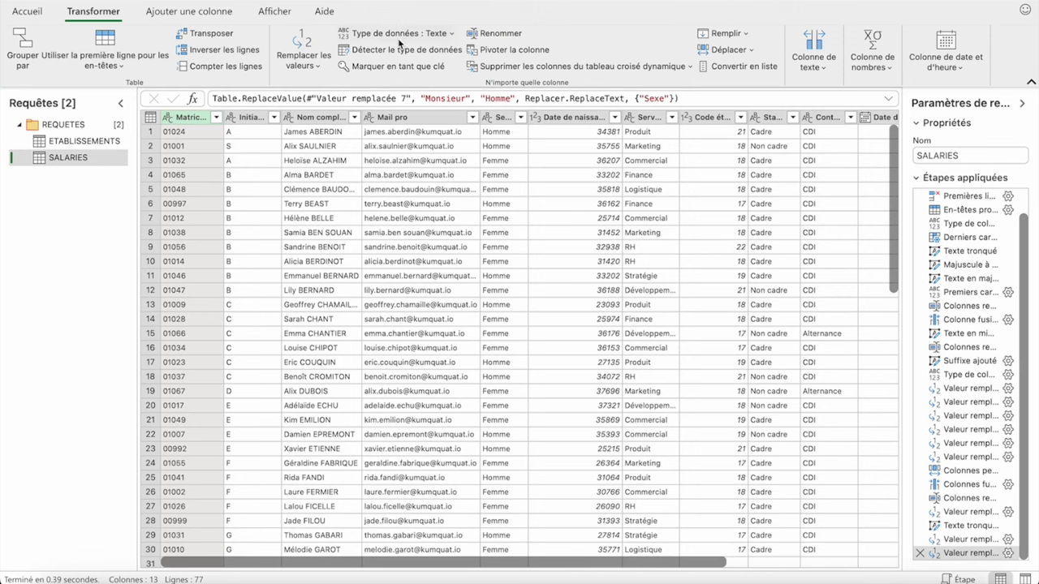
{"action": "left_click", "coordinate": [192, 14]}
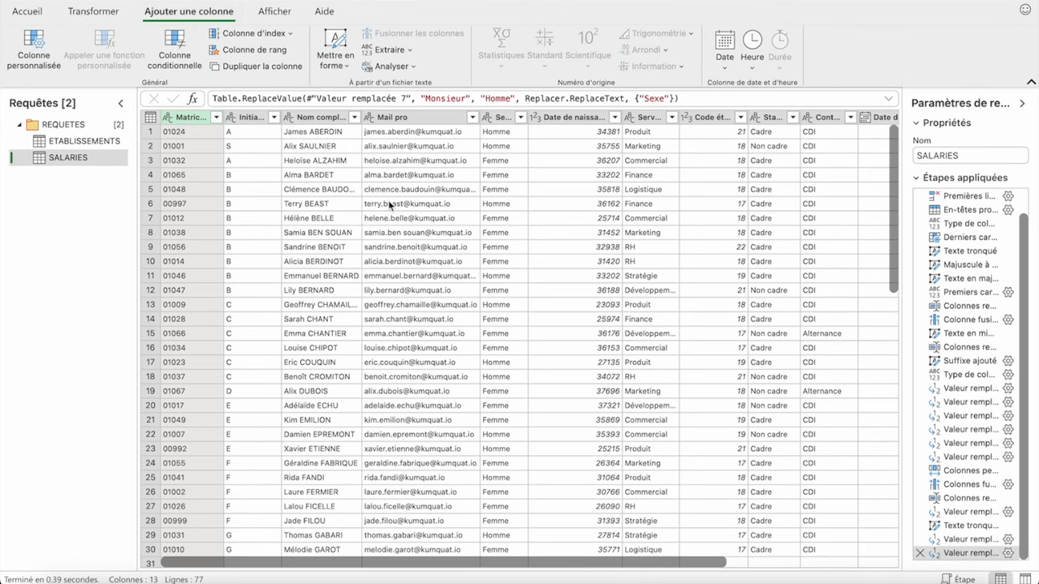
{"action": "left_click", "coordinate": [105, 16]}
{"action": "left_click", "coordinate": [33, 12]}
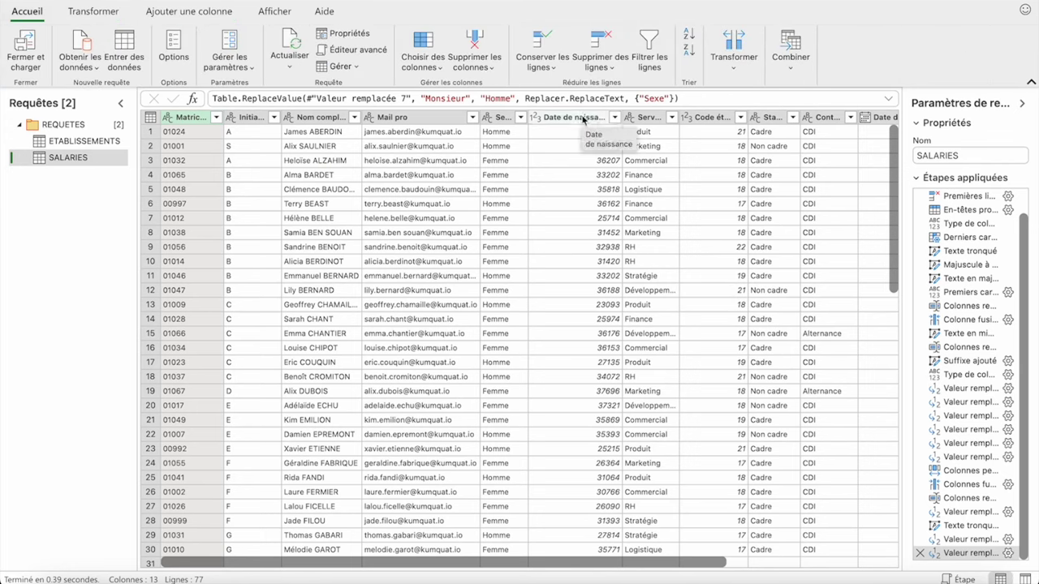
{"action": "left_click", "coordinate": [538, 120]}
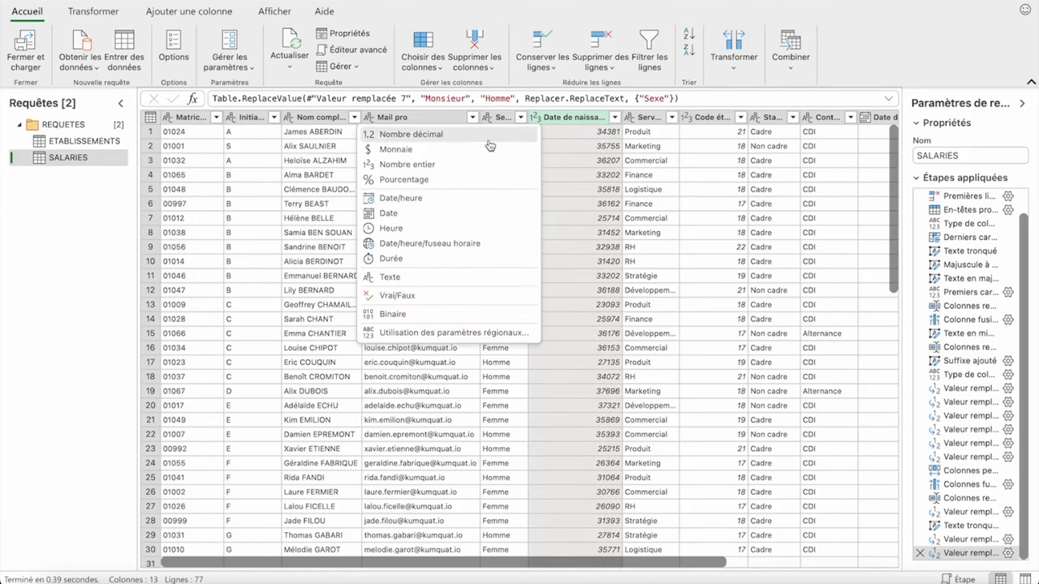
{"action": "left_click", "coordinate": [436, 213]}
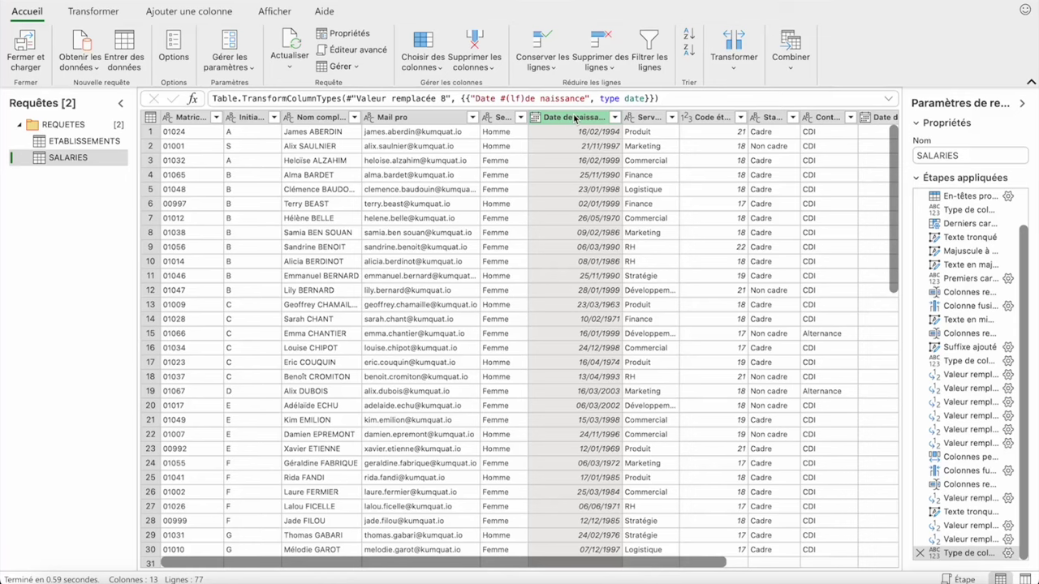
{"action": "scroll", "coordinate": [583, 165], "scroll_direction": "right", "scroll_amount": 5}
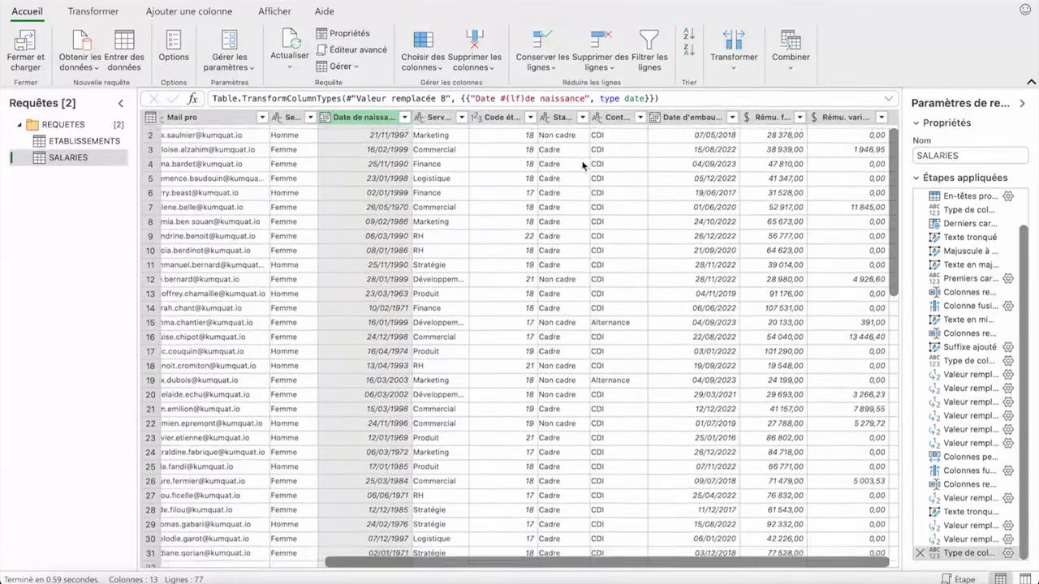
{"action": "scroll", "coordinate": [583, 165], "scroll_direction": "up", "scroll_amount": 1}
{"action": "scroll", "coordinate": [577, 146], "scroll_direction": "left", "scroll_amount": 5}
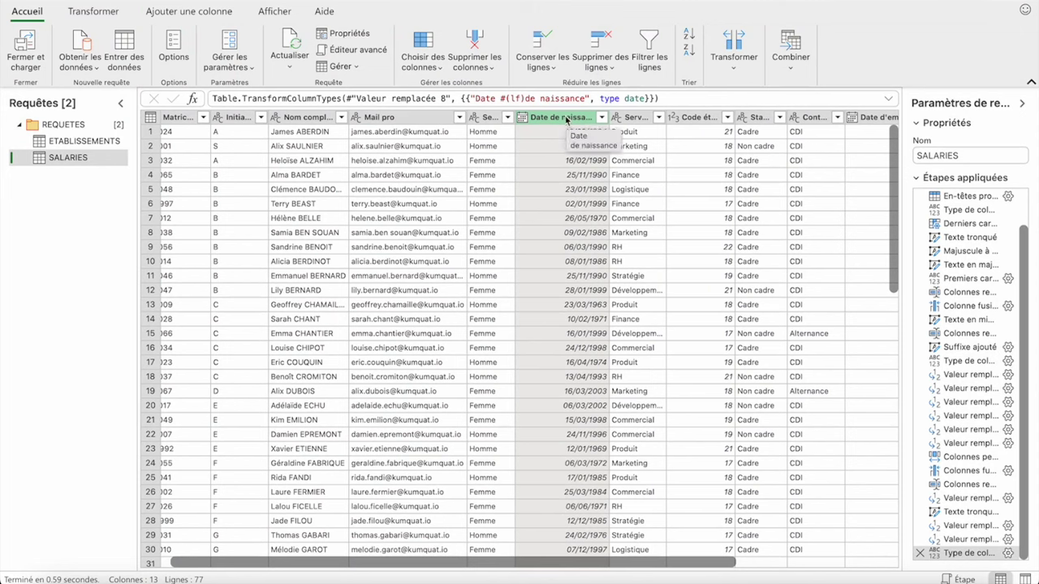
- Add an Âge column computed from Date de naissance using the Date > Âge calculation
{"action": "left_click", "coordinate": [191, 13]}
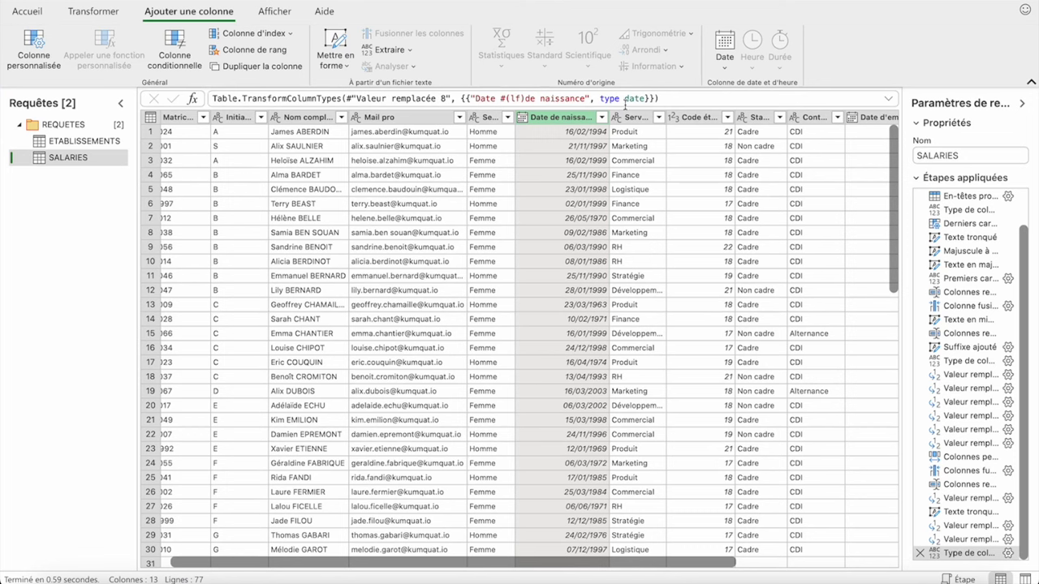
{"action": "left_click", "coordinate": [722, 68]}
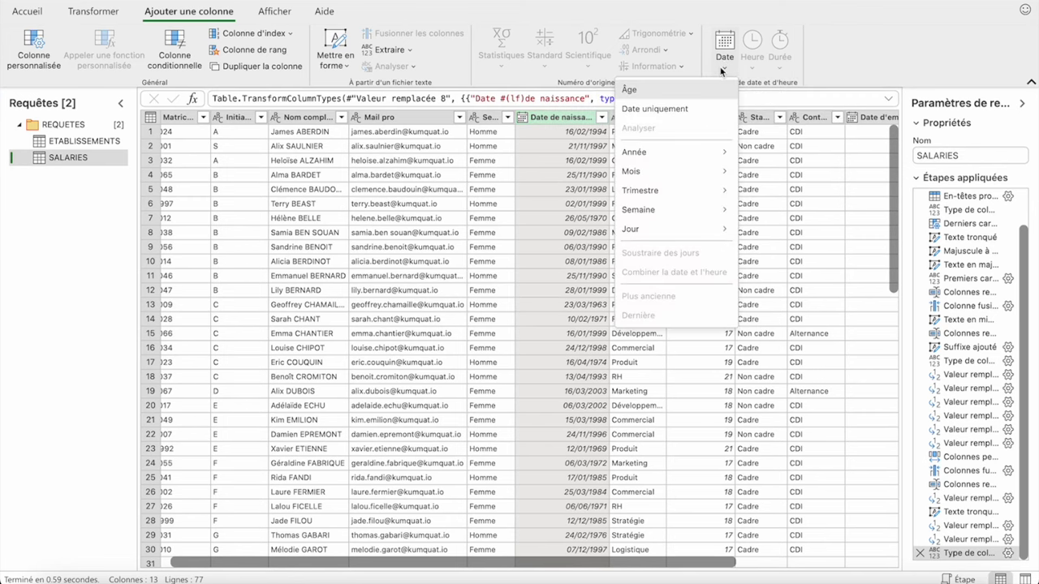
{"action": "left_click", "coordinate": [648, 90]}
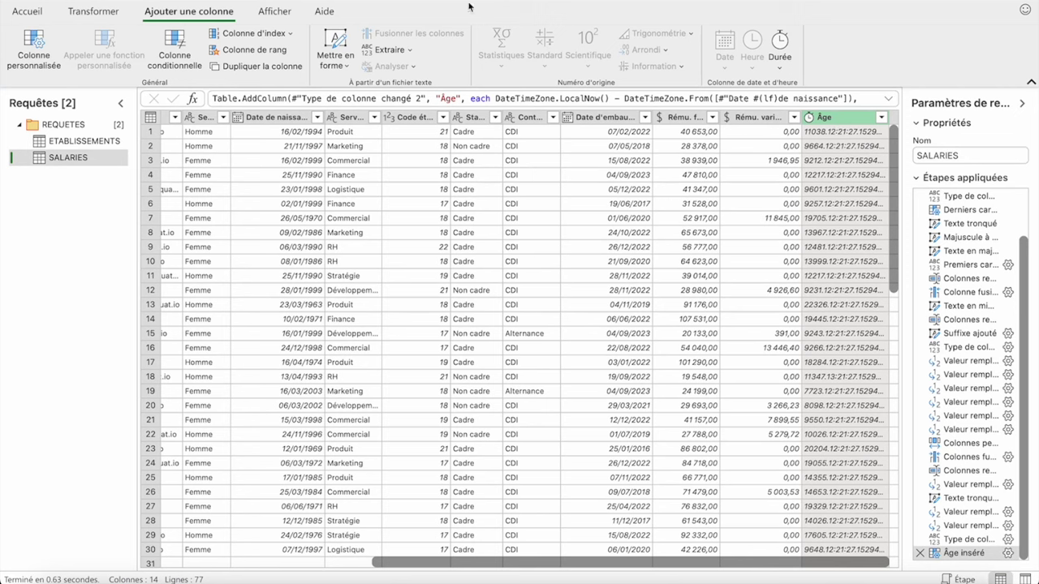
- Convert the Âge durations into total years
{"action": "left_click", "coordinate": [90, 19]}
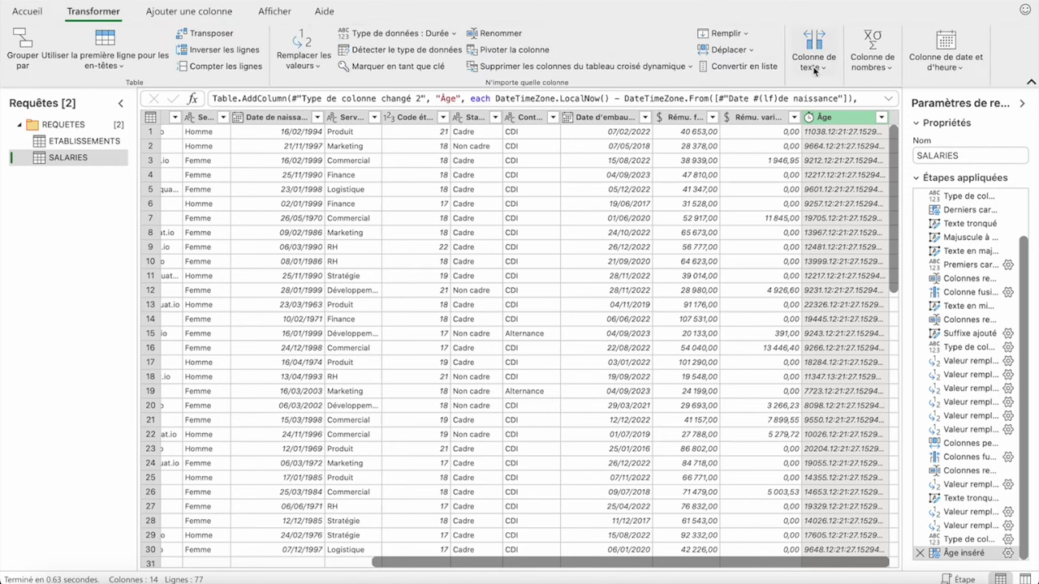
{"action": "left_click", "coordinate": [957, 71]}
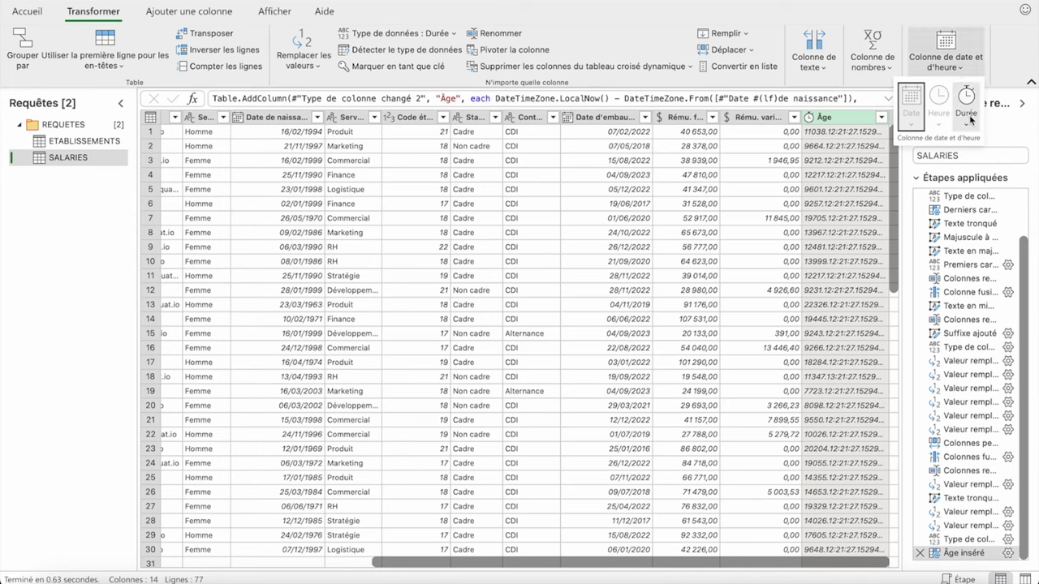
{"action": "left_click", "coordinate": [967, 118]}
{"action": "left_click", "coordinate": [917, 231]}
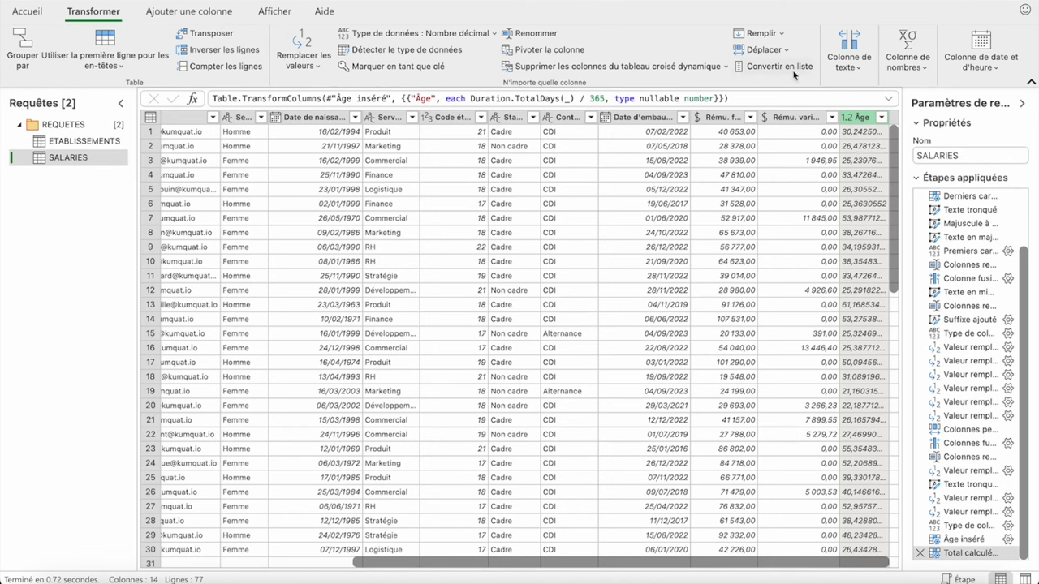
- Round the Âge values down to whole numbers
{"action": "left_click", "coordinate": [908, 57]}
{"action": "left_click", "coordinate": [879, 106]}
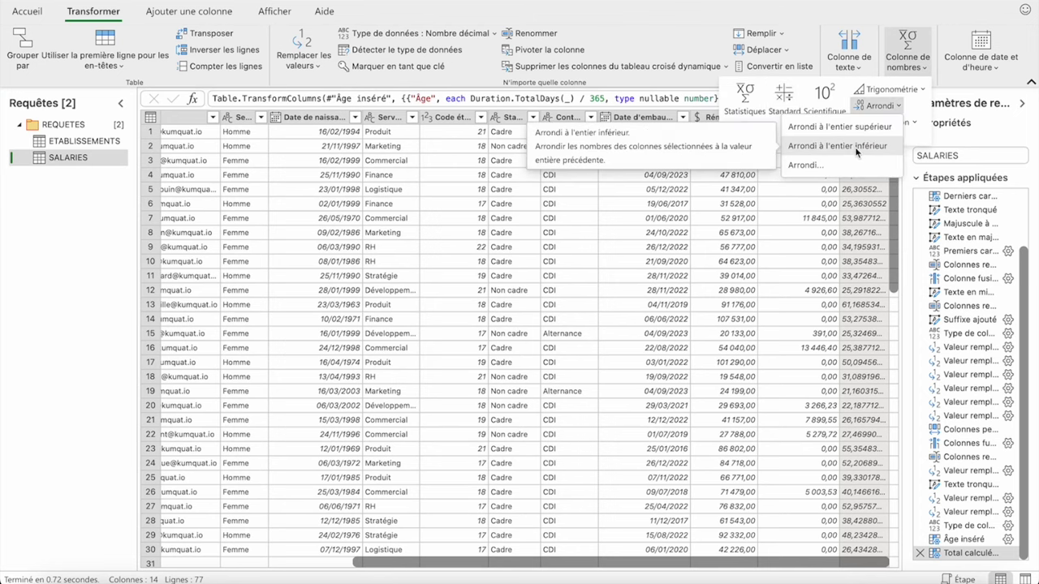
{"action": "left_click", "coordinate": [855, 147]}
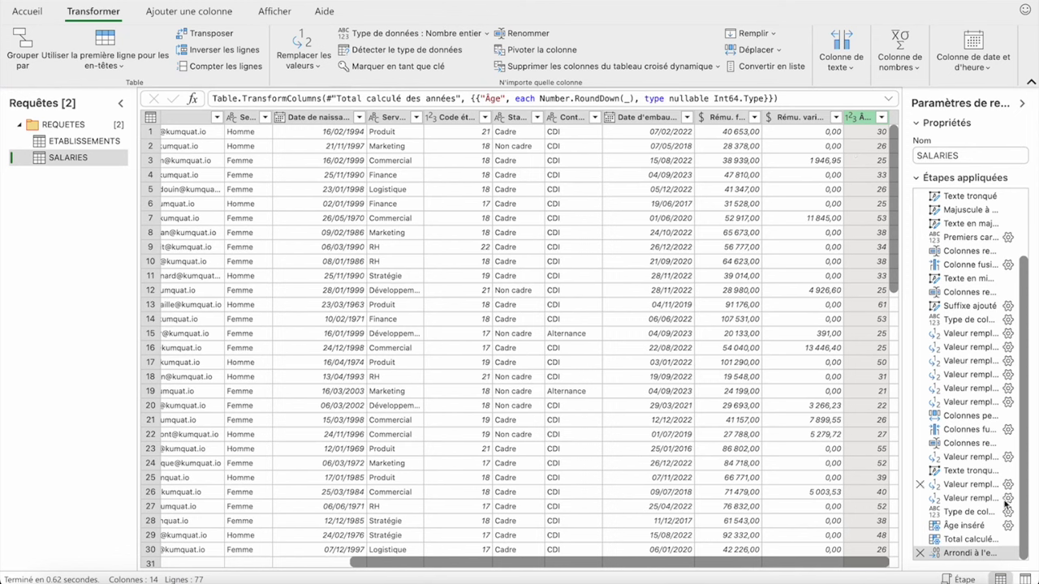
- Review the Âge inséré applied step, then return to the latest rounded-age step
{"action": "double_click", "coordinate": [973, 527]}
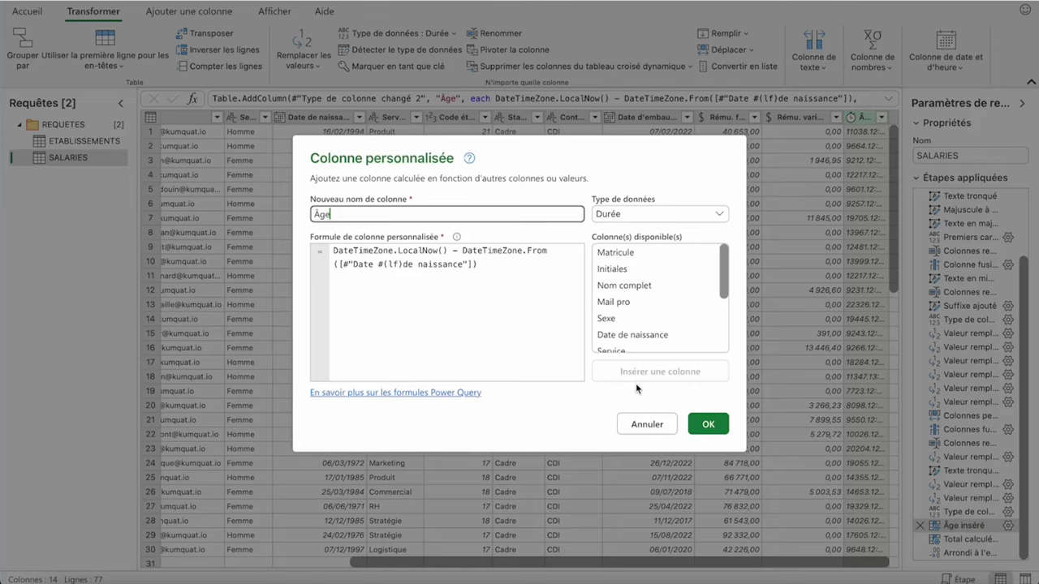
{"action": "left_click", "coordinate": [671, 424]}
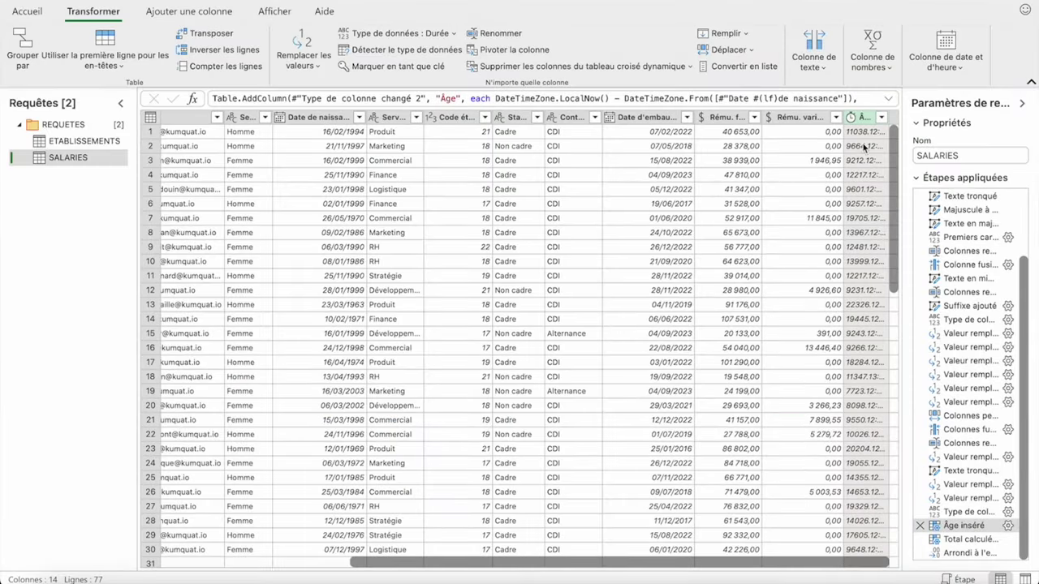
{"action": "left_click", "coordinate": [966, 539]}
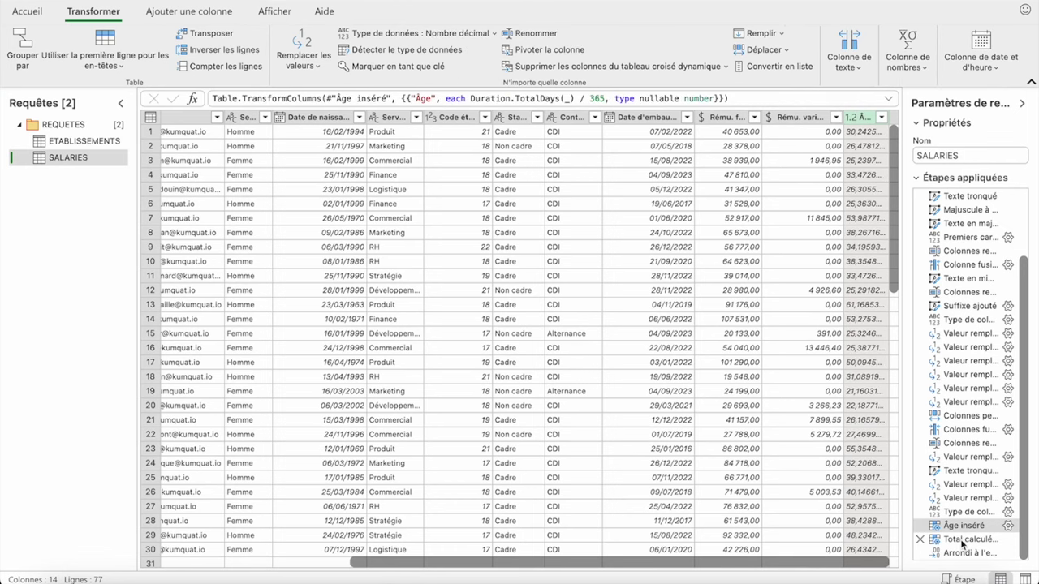
{"action": "left_click", "coordinate": [962, 556]}
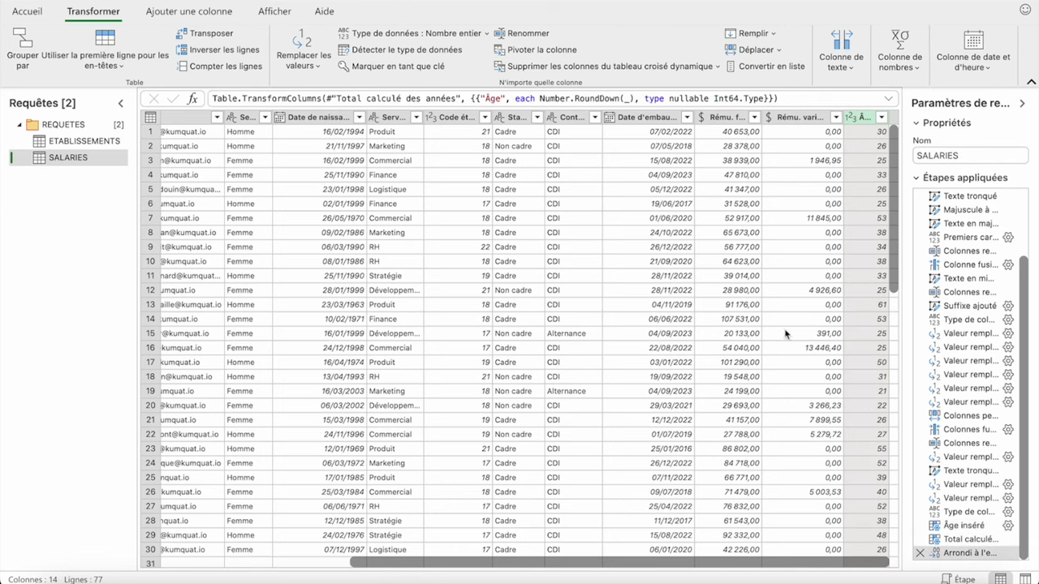
- Add a Division entière column dividing Âge by 10 with integer division
{"action": "left_click", "coordinate": [183, 13]}
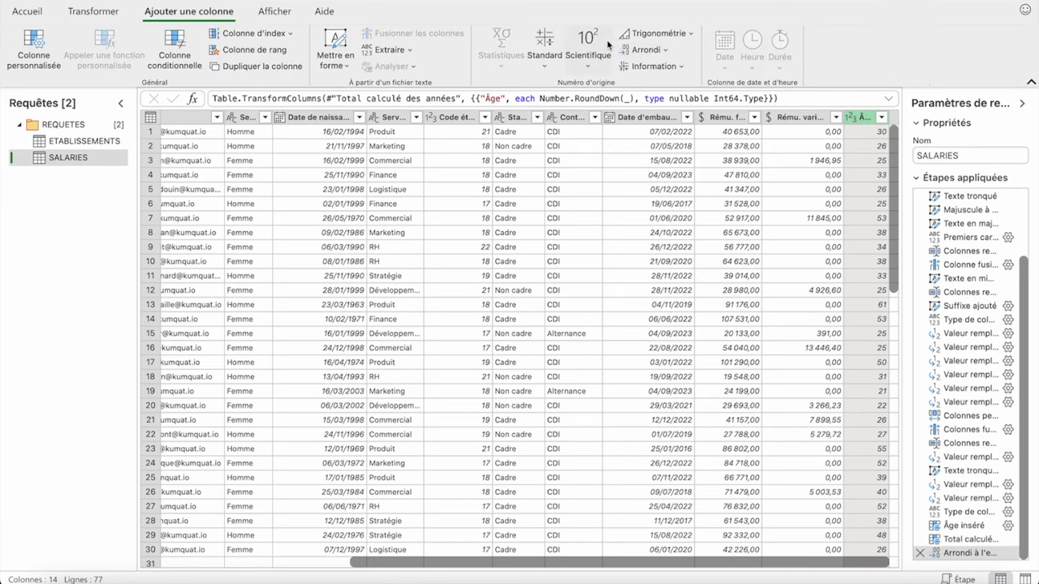
{"action": "left_click", "coordinate": [551, 72]}
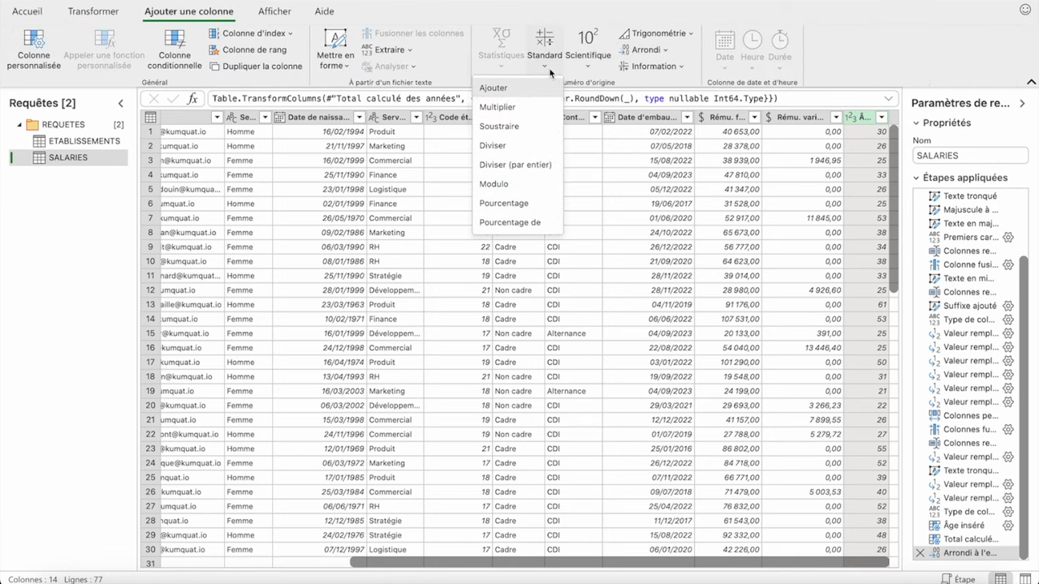
{"action": "left_click", "coordinate": [522, 167]}
{"action": "left_click", "coordinate": [479, 300]}
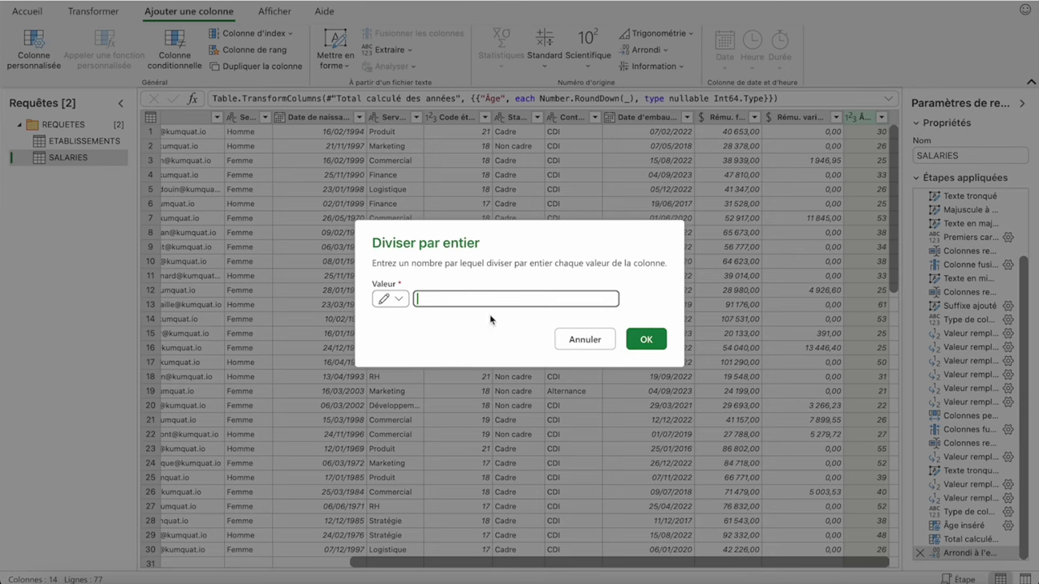
{"action": "type", "text": "10"}
{"action": "left_click", "coordinate": [647, 341]}
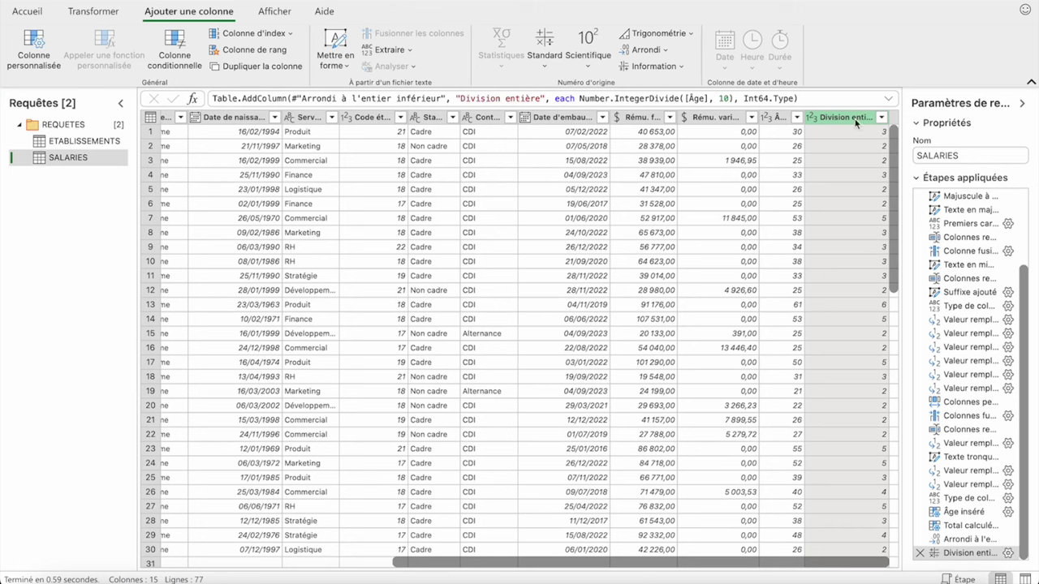
{"action": "left_click", "coordinate": [92, 9]}
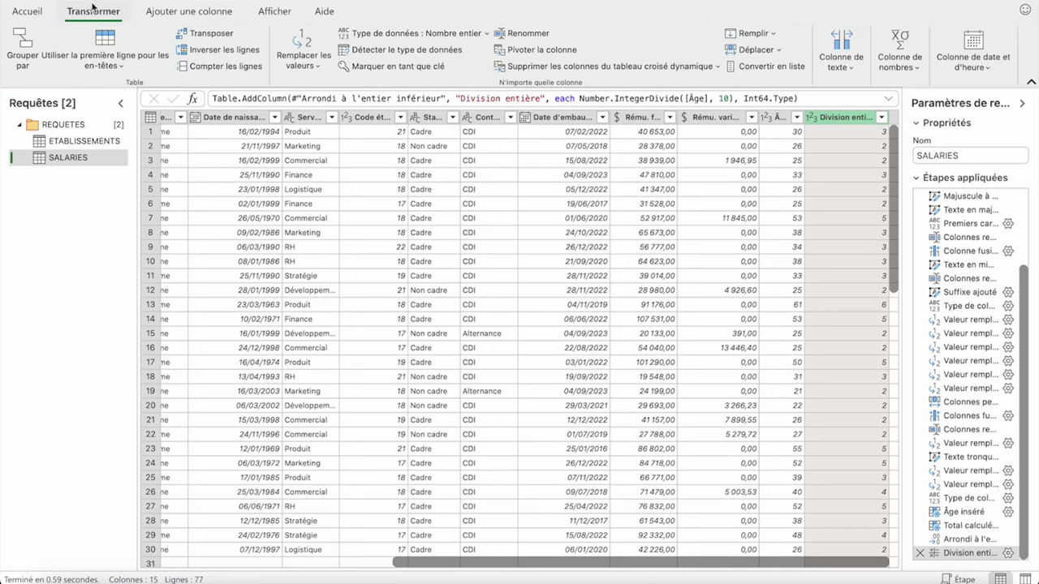
- Change the Division entière header to read Tranches d'âges
{"action": "double_click", "coordinate": [841, 118]}
{"action": "type", "text": "Tranches d'"}
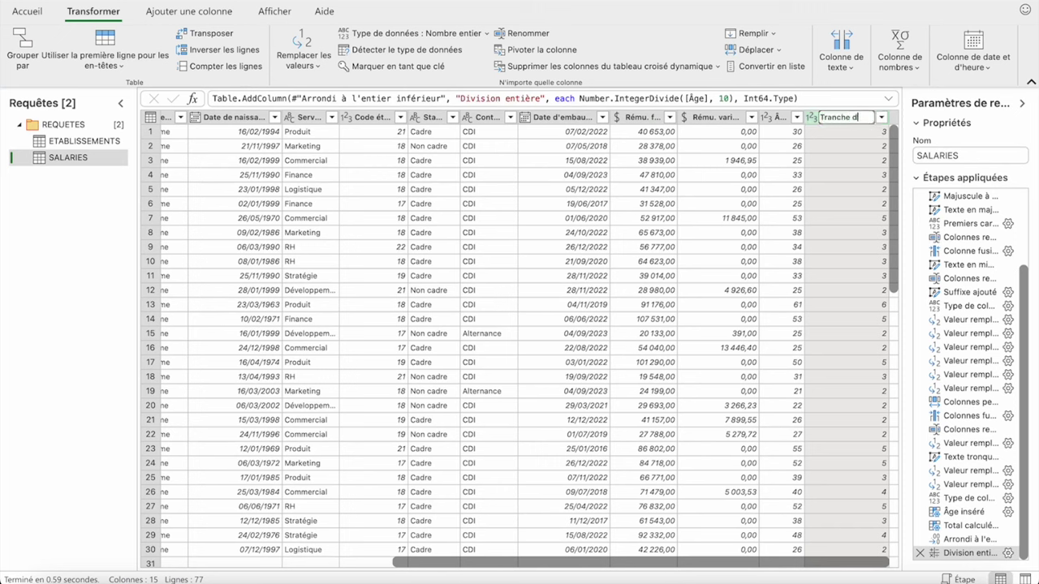
{"action": "type", "text": "âges"}
{"action": "key", "text": "Return"}
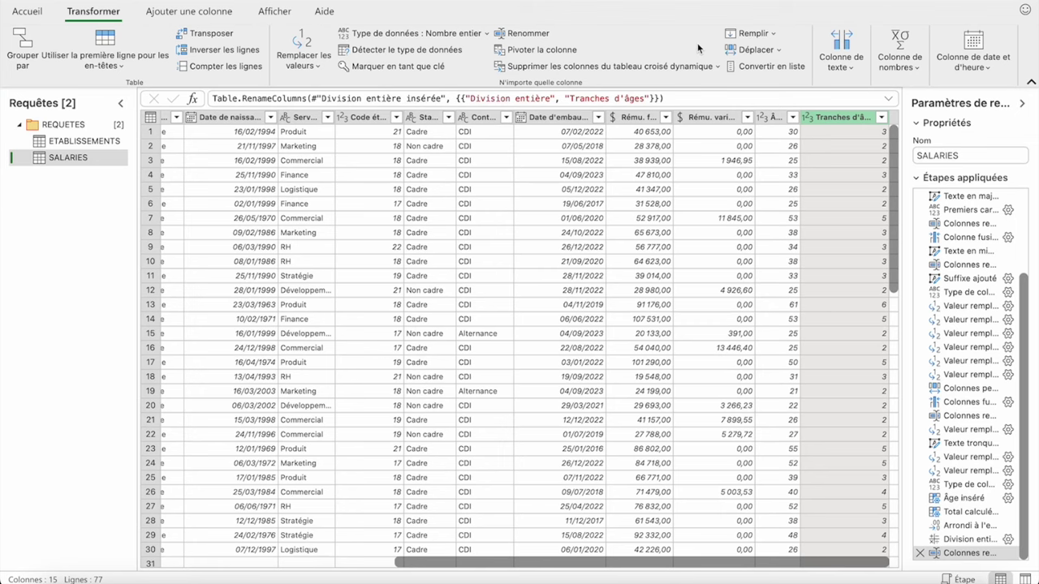
- Multiply the Tranches d'âges values by 10 so they read 20, 30, 50
{"action": "left_click", "coordinate": [903, 67]}
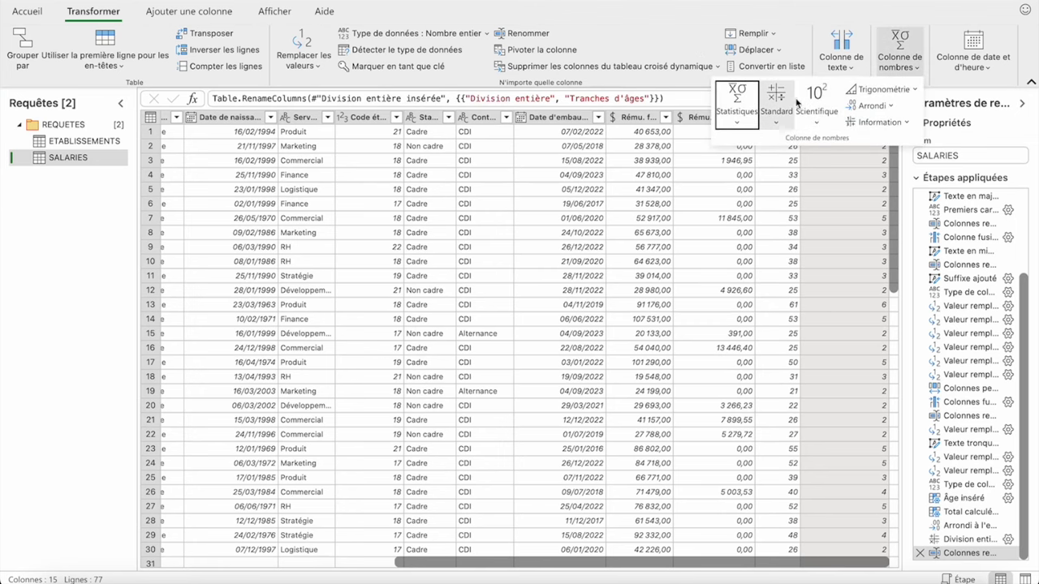
{"action": "left_click", "coordinate": [775, 106]}
{"action": "left_click", "coordinate": [757, 161]}
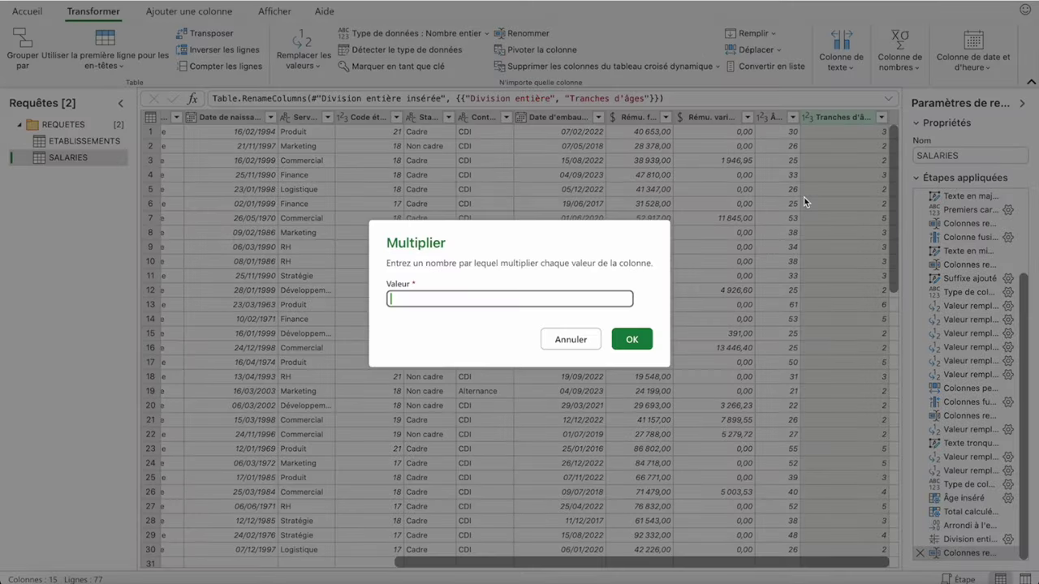
{"action": "type", "text": "10"}
{"action": "left_click", "coordinate": [631, 341]}
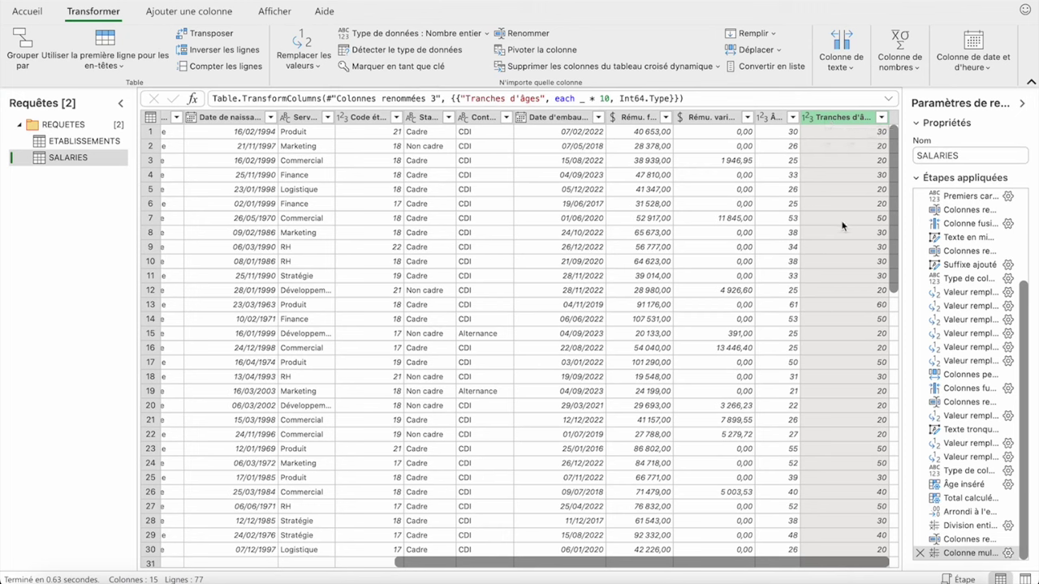
- Change the Tranches d'âges column type to Text
{"action": "left_click", "coordinate": [809, 120]}
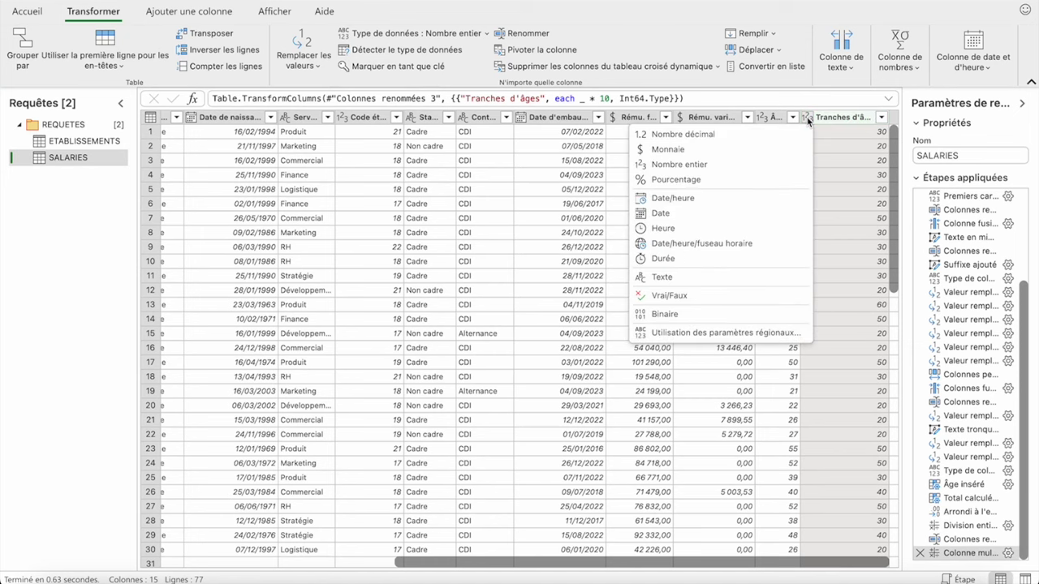
{"action": "left_click", "coordinate": [719, 279]}
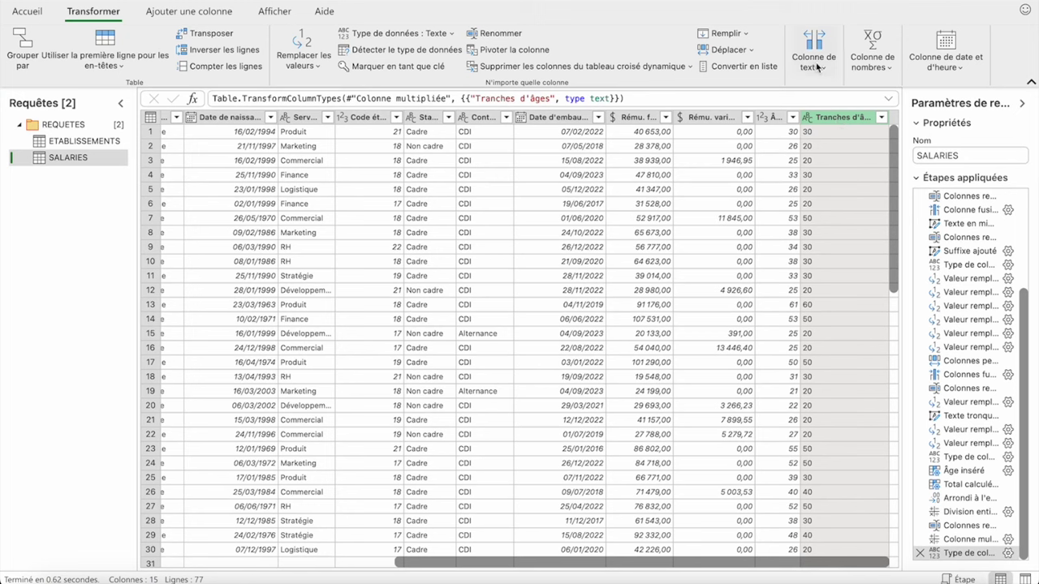
{"action": "left_click", "coordinate": [817, 67]}
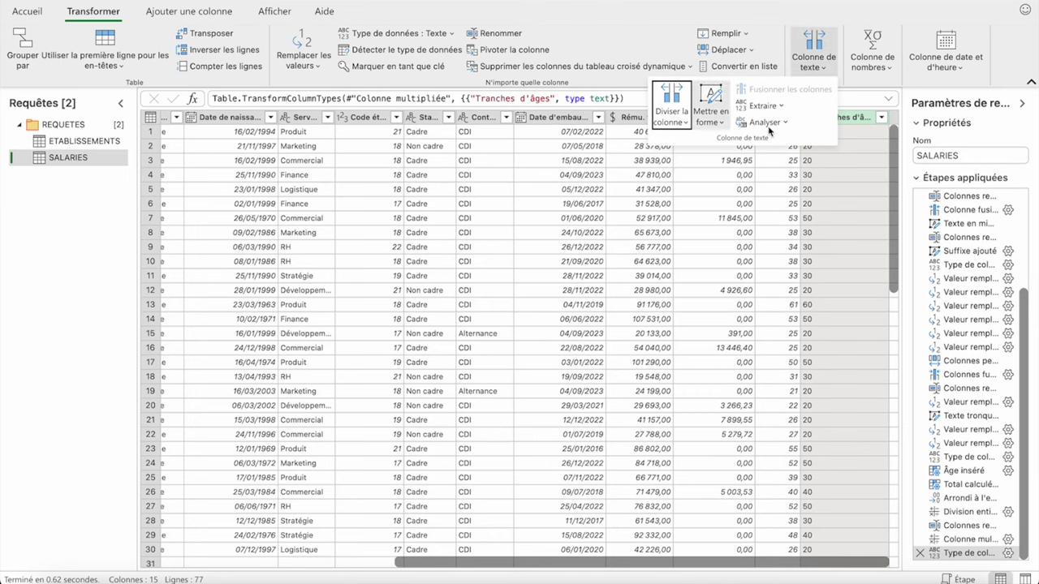
- Append the suffix ' ans et +' to every Tranches d'âges value
{"action": "left_click", "coordinate": [709, 113]}
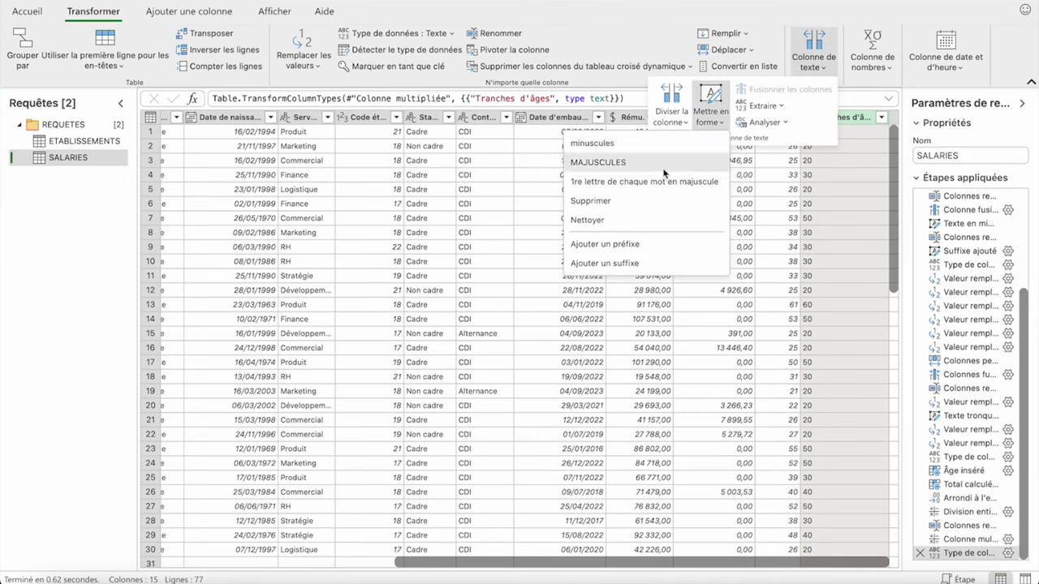
{"action": "left_click", "coordinate": [618, 265]}
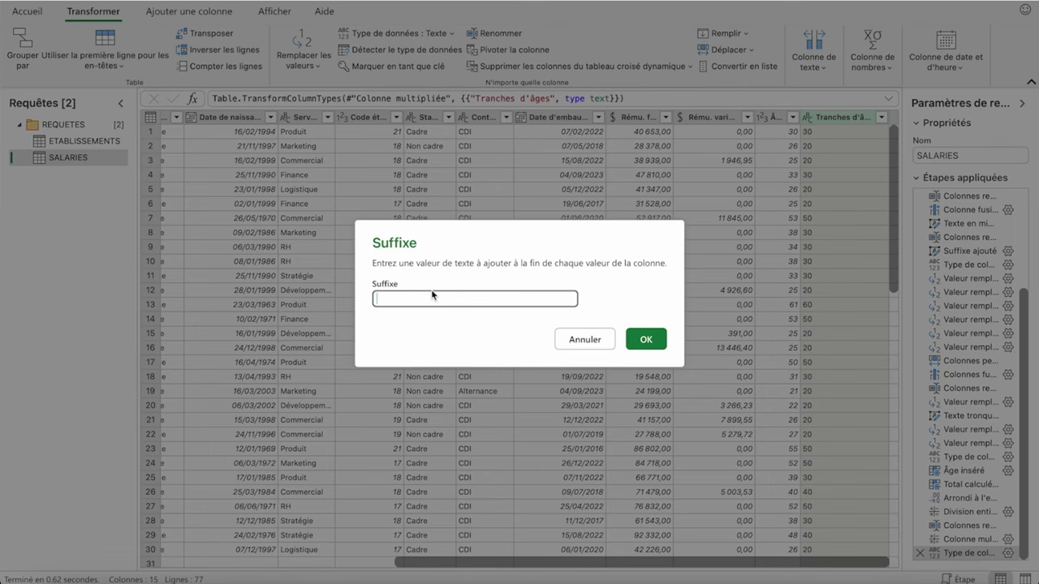
{"action": "type", "text": "ans et +"}
{"action": "left_click", "coordinate": [649, 347]}
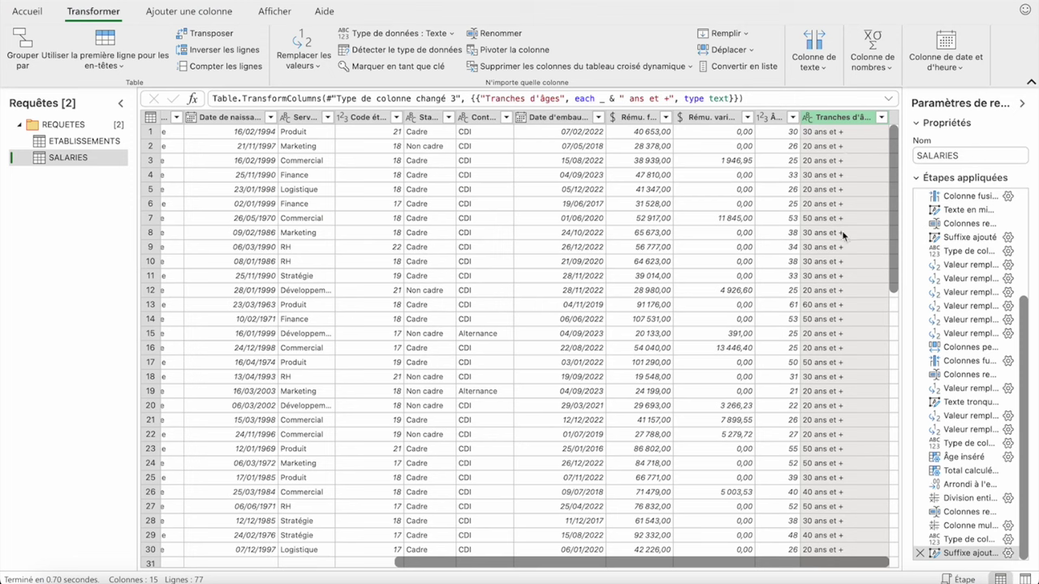
- Move Âge and Tranches d'âges to sit right after Date de naissance
{"action": "left_click", "coordinate": [774, 117]}
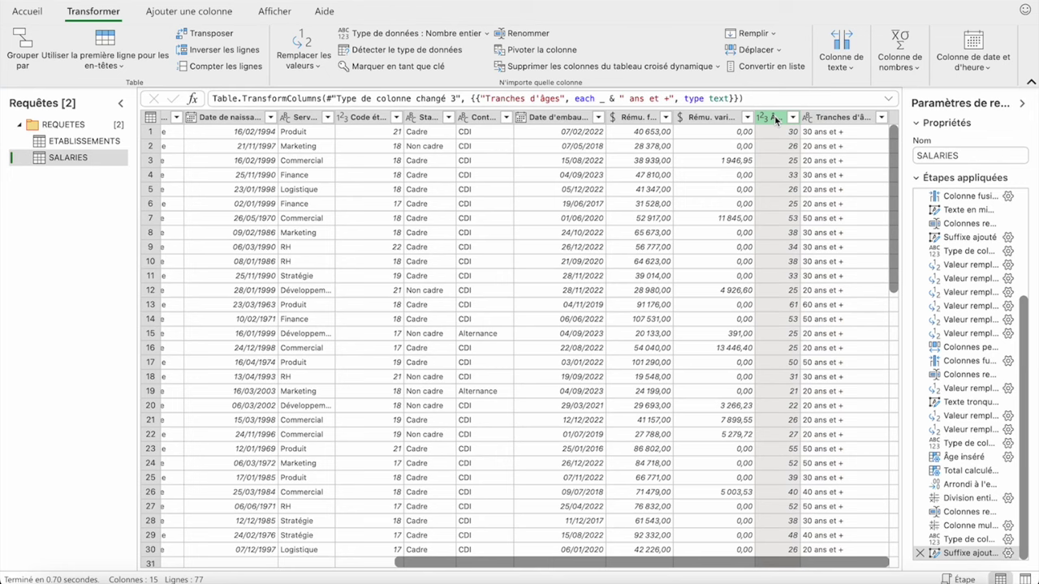
{"action": "left_click_drag", "start_coordinate": [774, 117], "coordinate": [284, 117]}
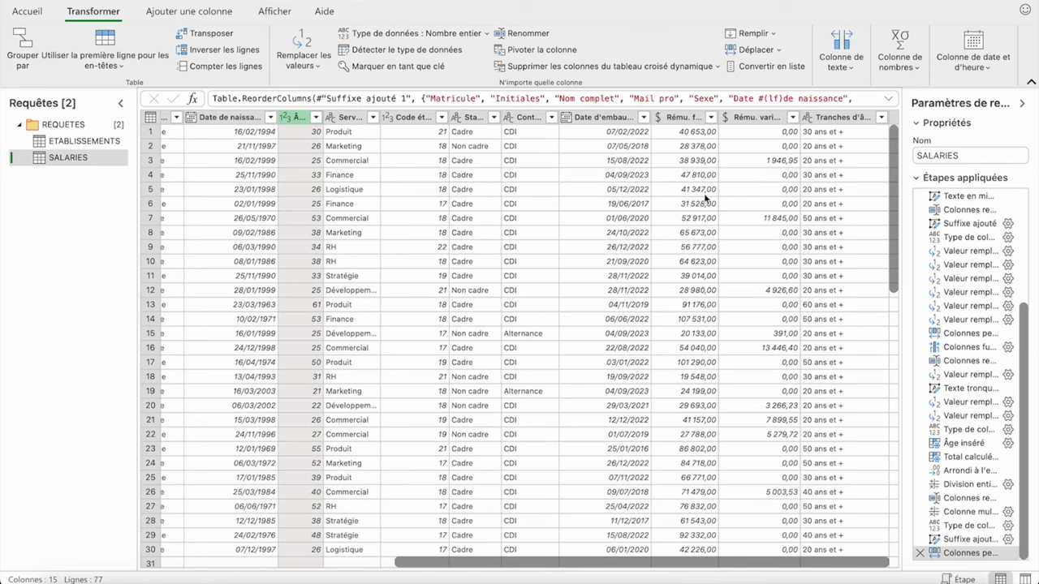
{"action": "left_click_drag", "start_coordinate": [839, 117], "coordinate": [358, 117]}
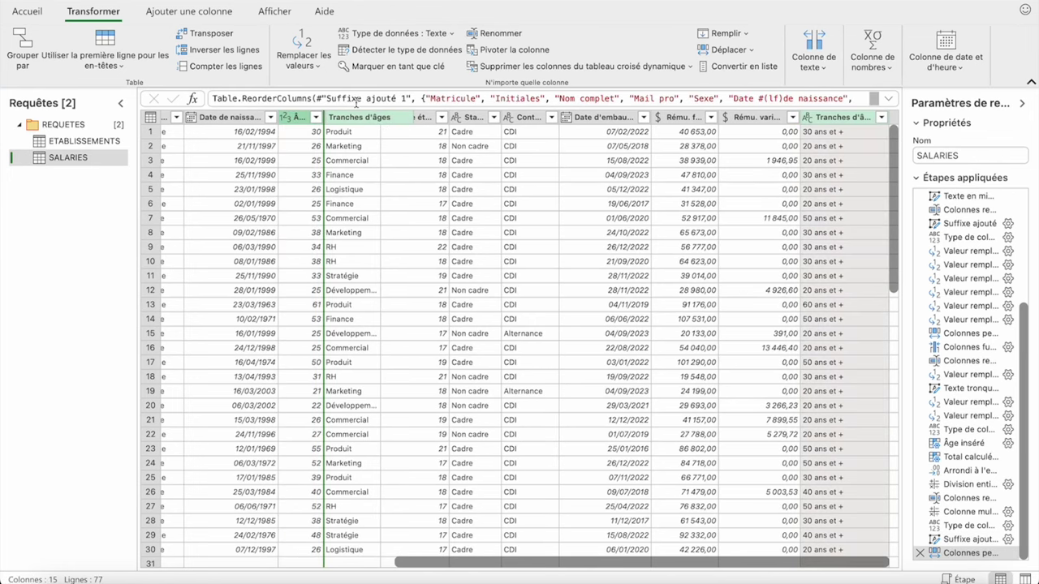
{"action": "left_click", "coordinate": [24, 11]}
- Load the updated query into Excel, check the Âge in H8, and hide the filter arrows
{"action": "left_click", "coordinate": [28, 50]}
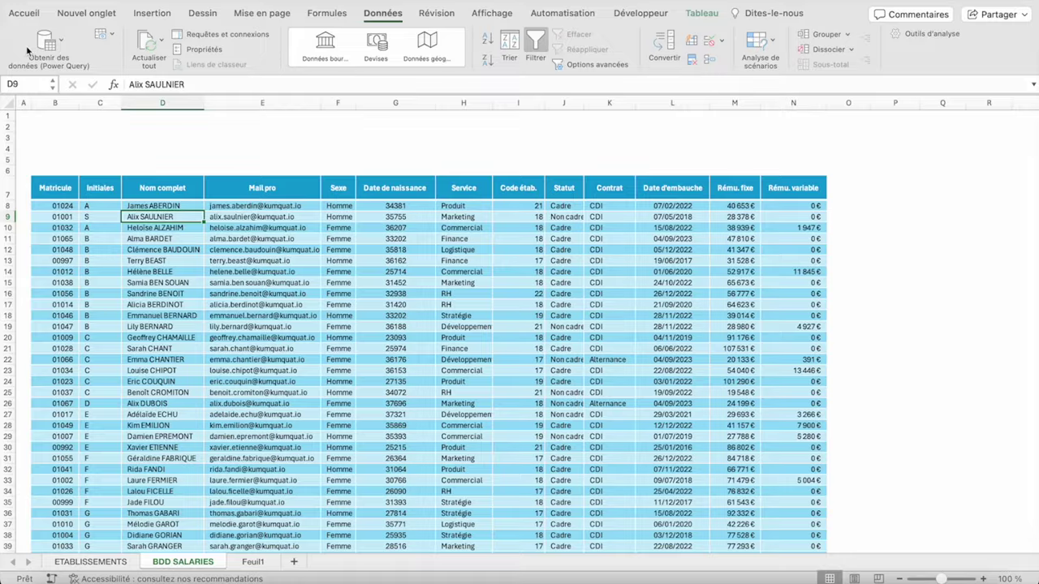
{"action": "scroll", "coordinate": [589, 227], "scroll_direction": "right", "scroll_amount": 2}
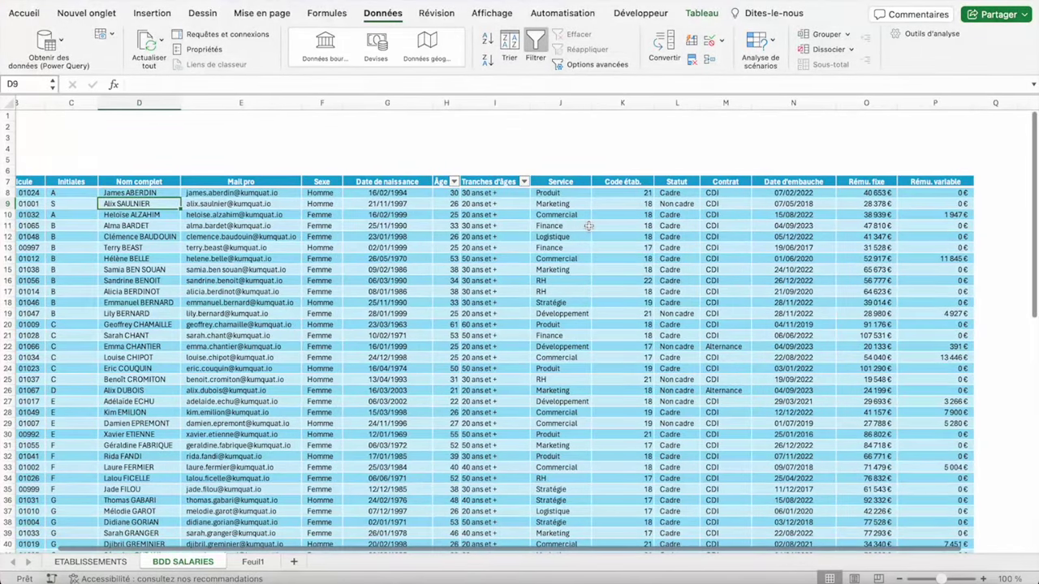
{"action": "left_click", "coordinate": [446, 193]}
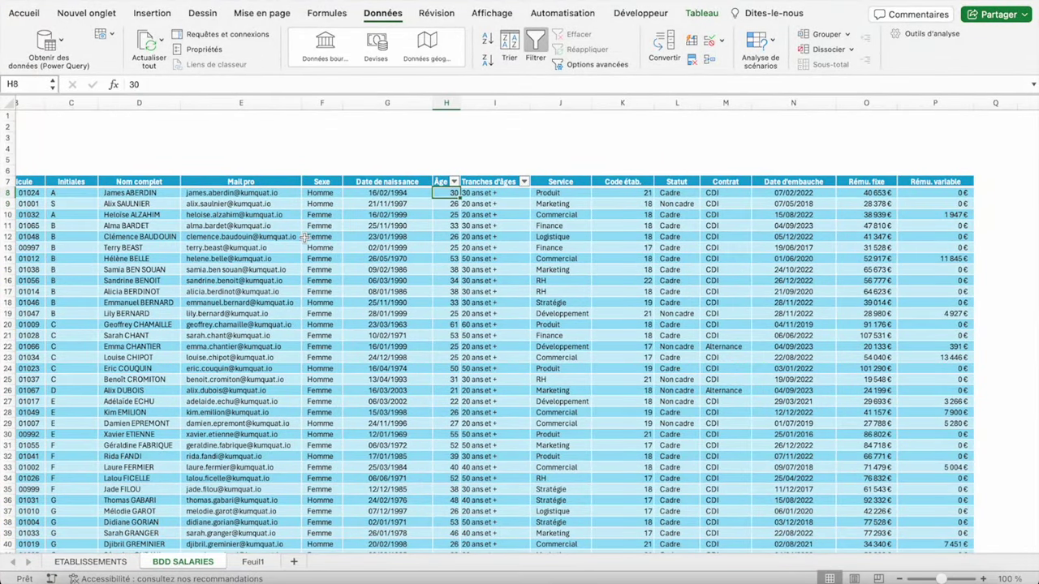
{"action": "left_click", "coordinate": [704, 13]}
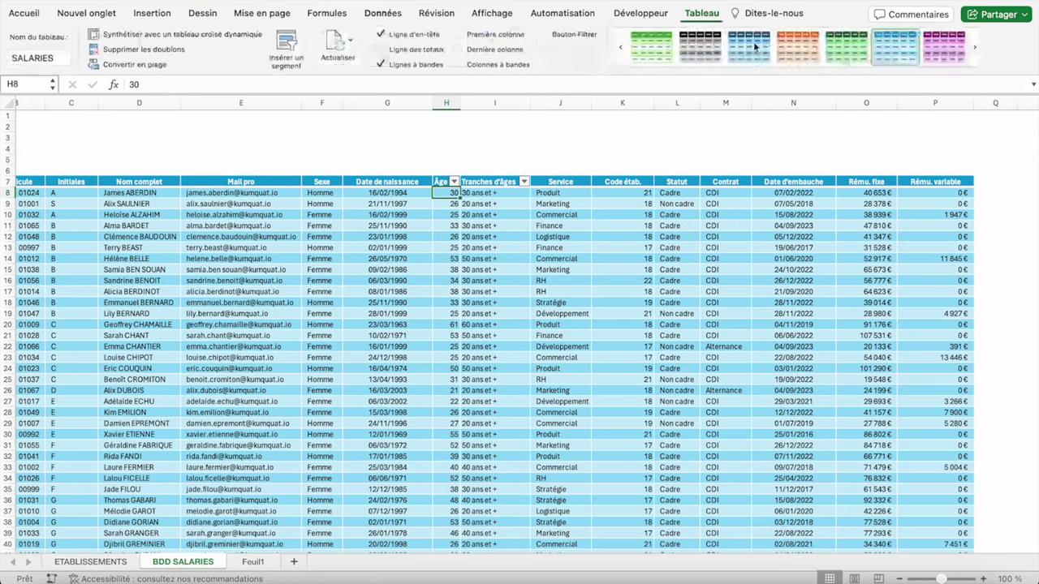
{"action": "left_click", "coordinate": [543, 35]}
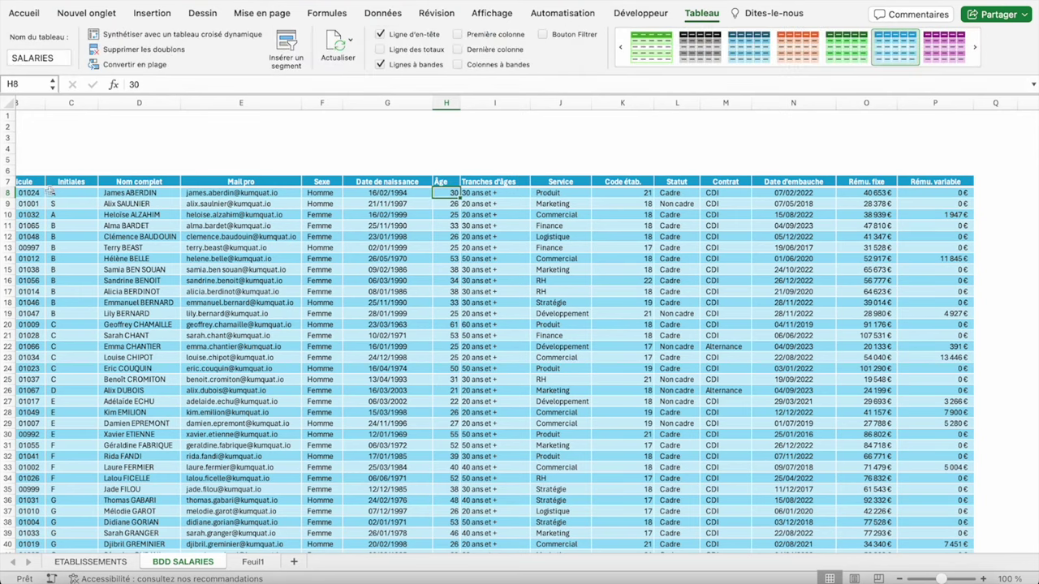
- Raise the SALARIES header row to 36 high and centre its titles horizontally and vertically
{"action": "scroll", "coordinate": [48, 192], "scroll_direction": "left", "scroll_amount": 2}
{"action": "left_click_drag", "start_coordinate": [10, 188], "coordinate": [10, 203]}
{"action": "left_click", "coordinate": [60, 189]}
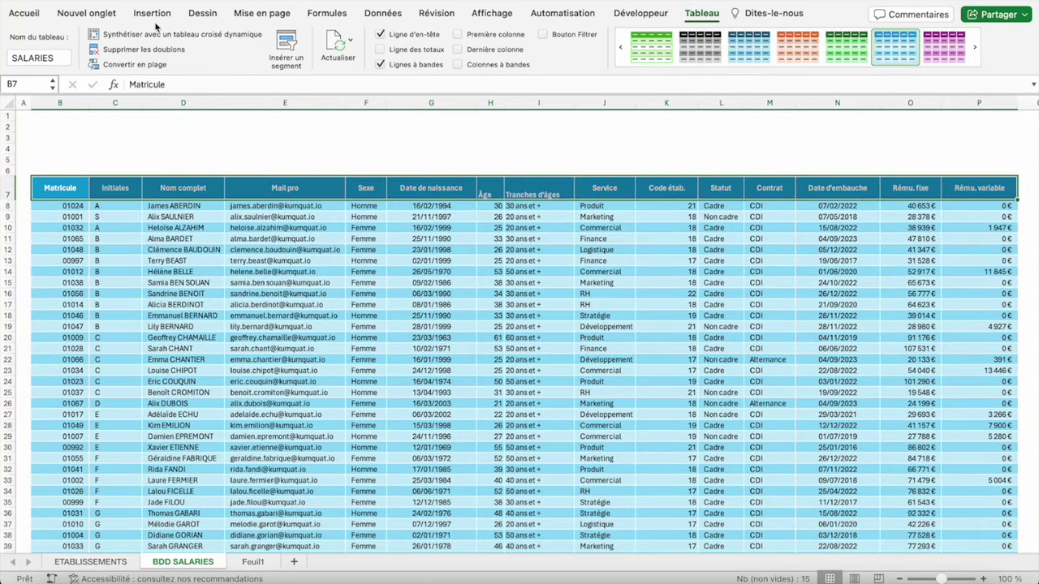
{"action": "left_click", "coordinate": [24, 13]}
{"action": "left_click", "coordinate": [291, 61]}
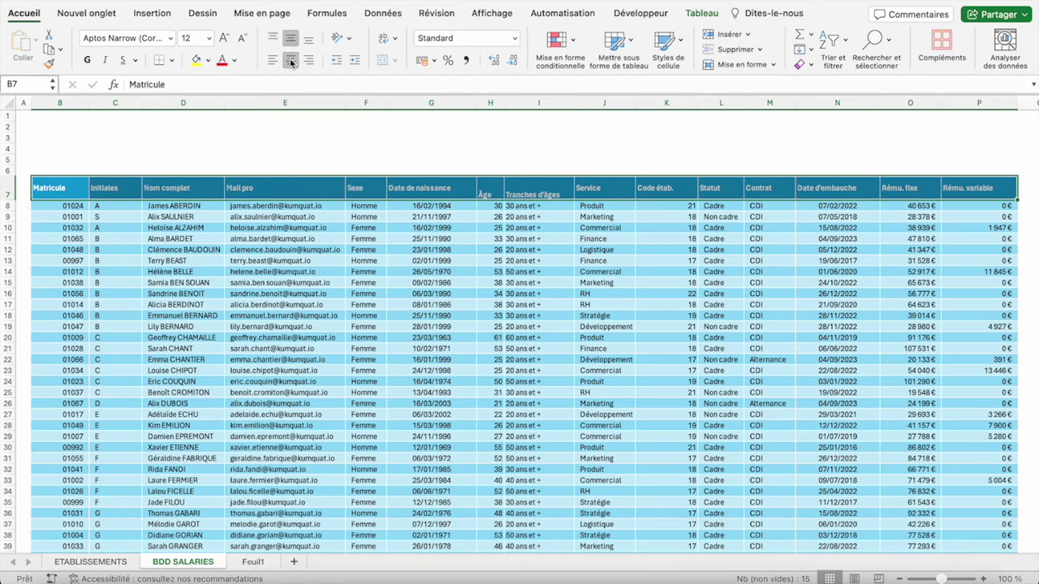
{"action": "left_click", "coordinate": [291, 39]}
{"action": "left_click", "coordinate": [291, 61]}
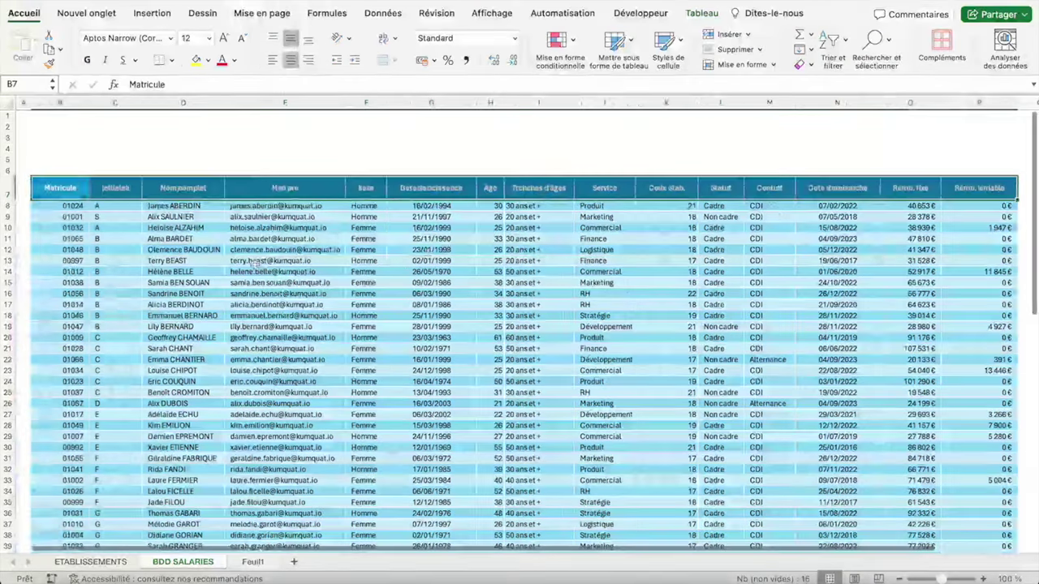
{"action": "left_click", "coordinate": [254, 263]}
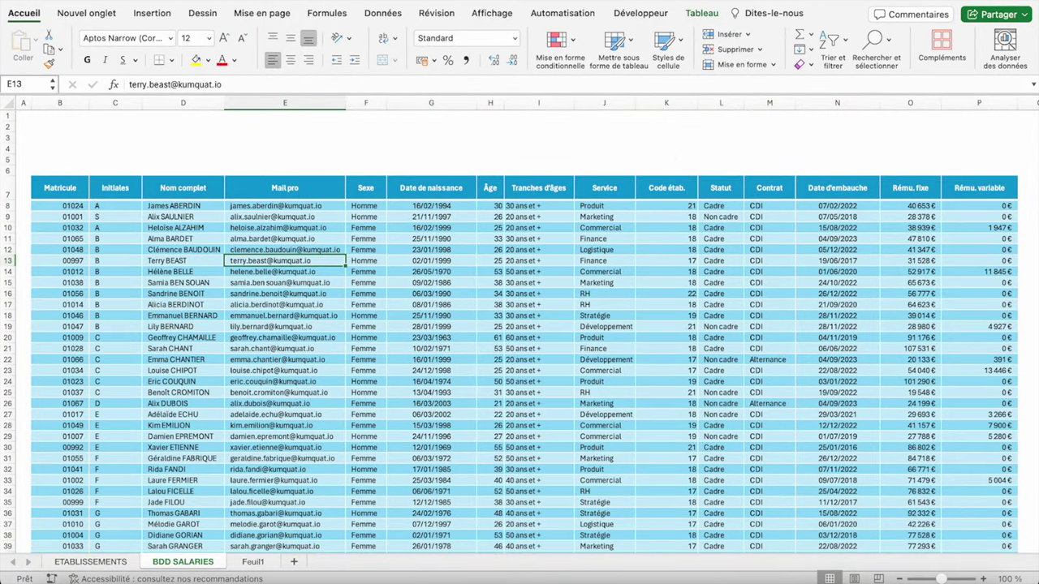
{"action": "left_click", "coordinate": [697, 10]}
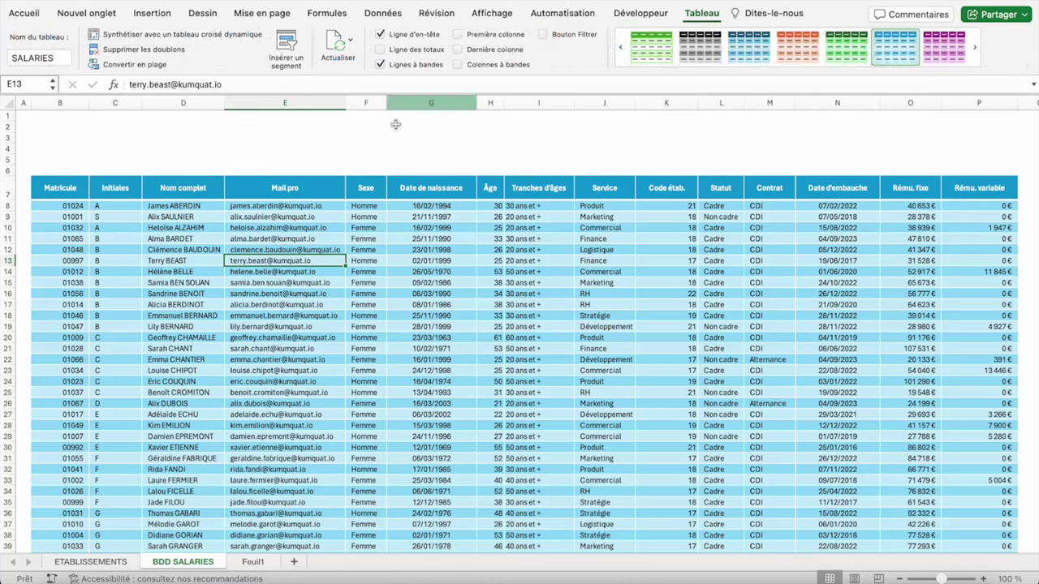
{"action": "left_click", "coordinate": [289, 42]}
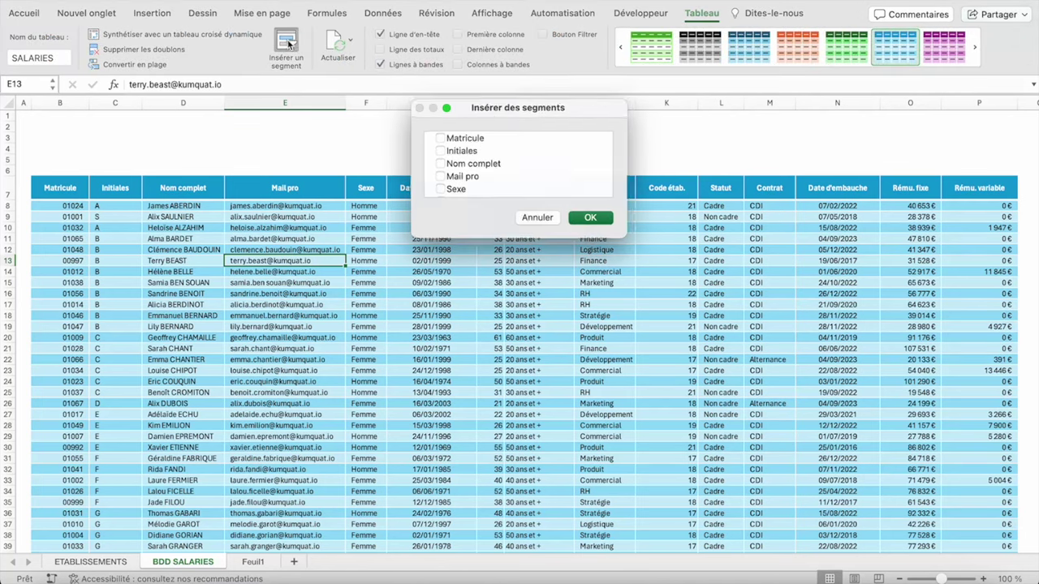
{"action": "scroll", "coordinate": [448, 172], "scroll_direction": "down", "scroll_amount": 2}
{"action": "scroll", "coordinate": [446, 170], "scroll_direction": "down", "scroll_amount": 1}
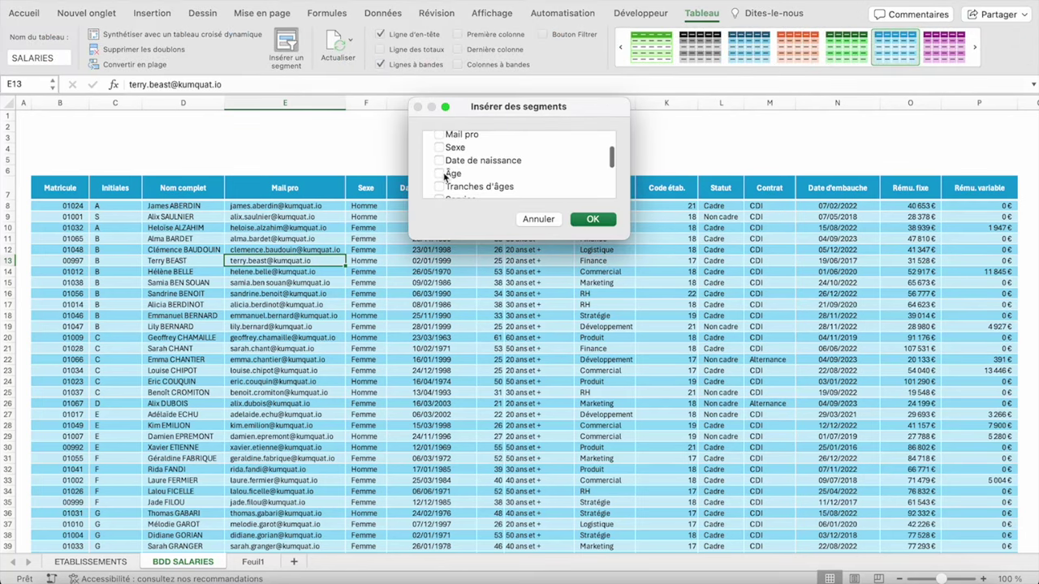
{"action": "left_click", "coordinate": [597, 219]}
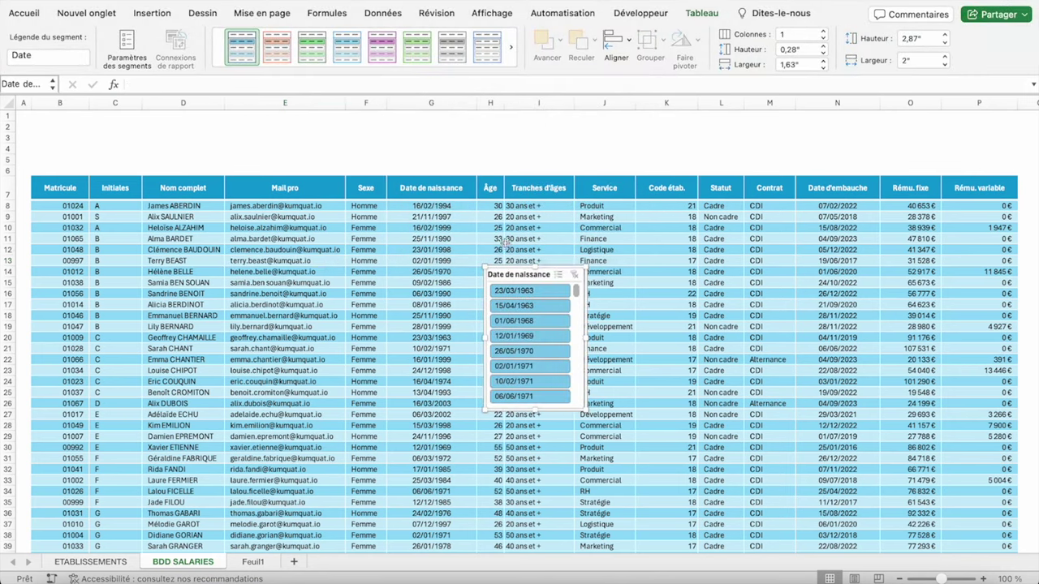
{"action": "left_click_drag", "start_coordinate": [516, 277], "coordinate": [511, 193]}
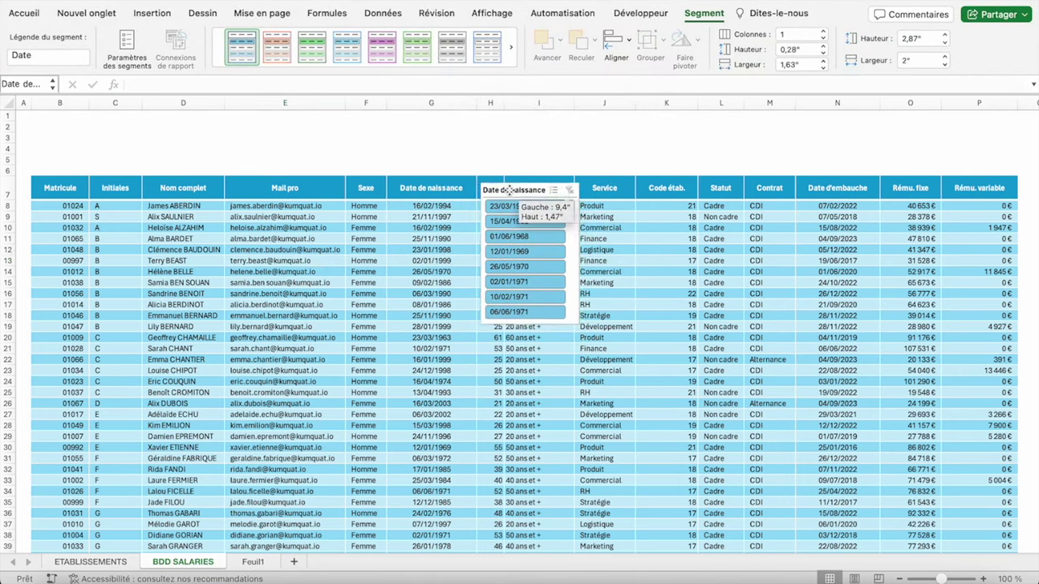
{"action": "left_click_drag", "start_coordinate": [580, 324], "coordinate": [641, 347]}
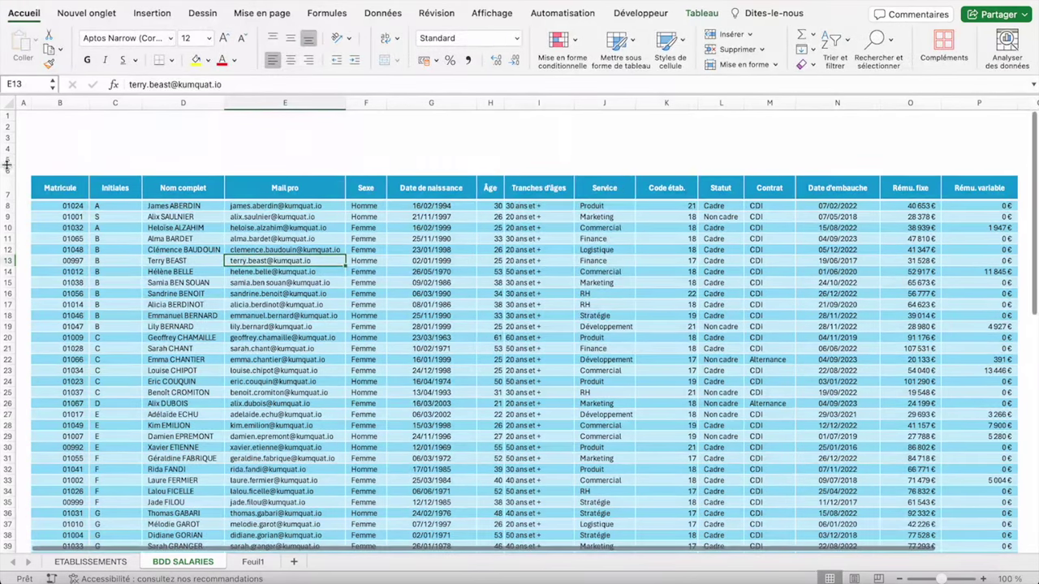
- Make row 5 taller so the SALARIES table sits lower on the sheet
{"action": "left_click_drag", "start_coordinate": [9, 164], "coordinate": [9, 190]}
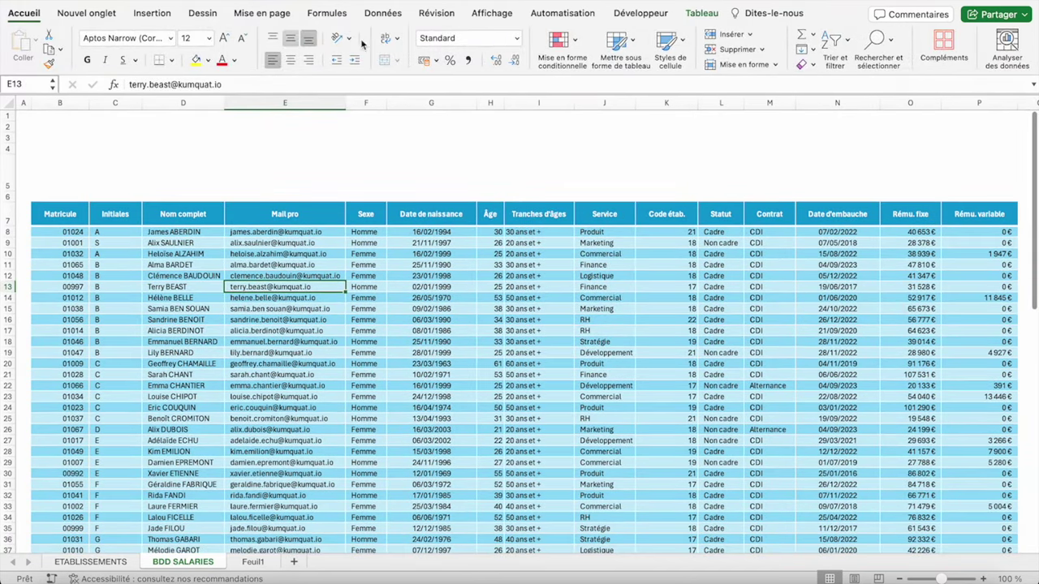
{"action": "left_click", "coordinate": [490, 396]}
{"action": "left_click", "coordinate": [703, 15]}
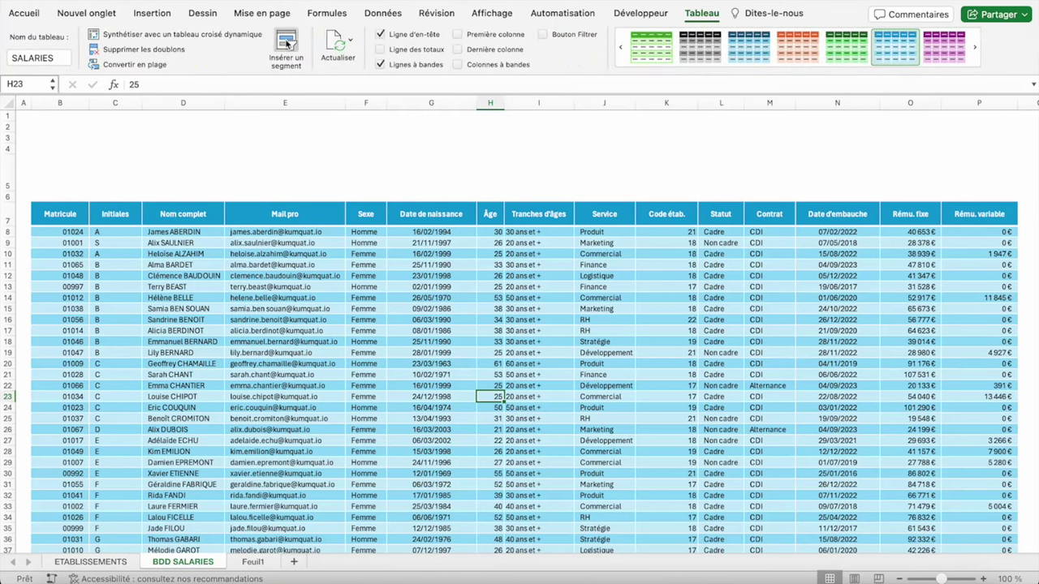
- Centre the Âge and Tranches d'âges values in H8:I84
{"action": "left_click", "coordinate": [495, 230]}
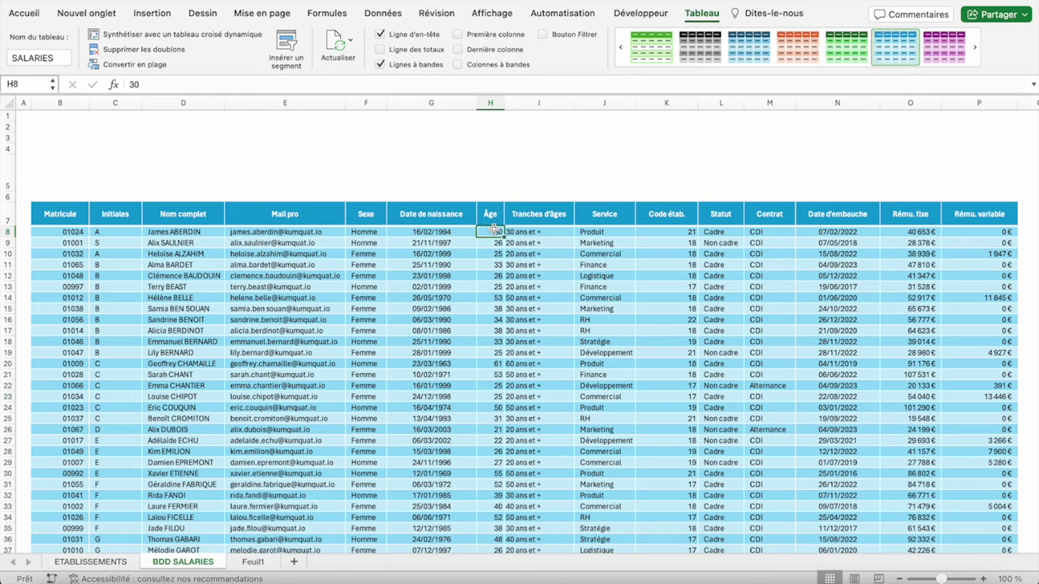
{"action": "key", "text": "shift+Right"}
{"action": "key", "text": "ctrl+shift+Down"}
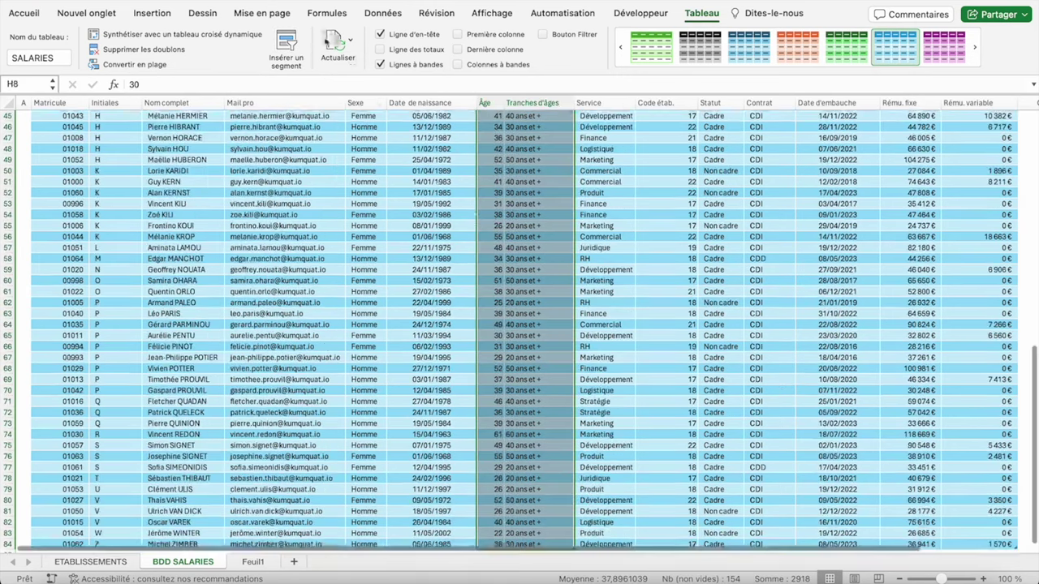
{"action": "left_click", "coordinate": [24, 13]}
{"action": "scroll", "coordinate": [520, 325], "scroll_direction": "up", "scroll_amount": 15}
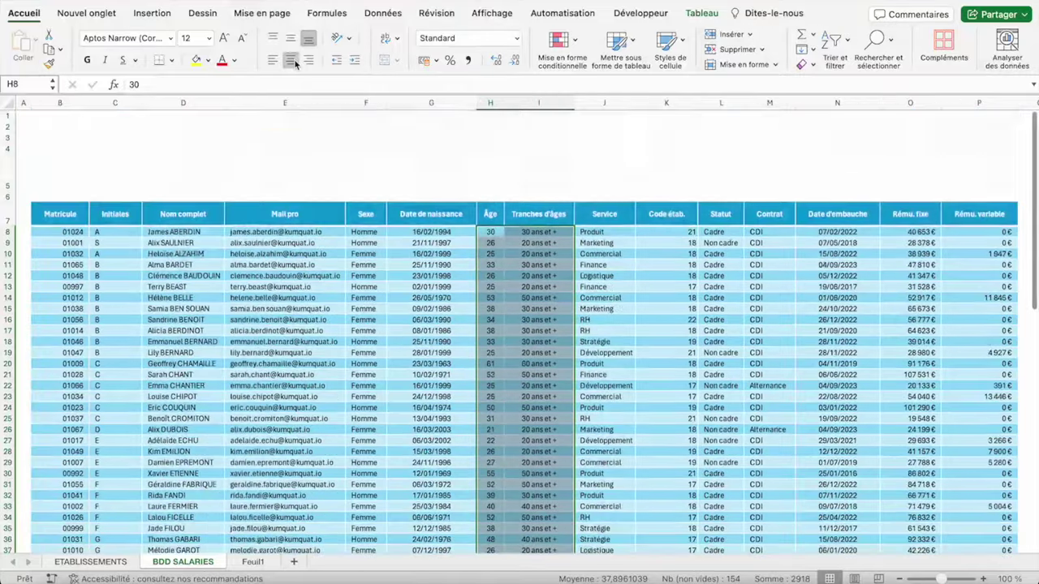
{"action": "left_click", "coordinate": [291, 60]}
{"action": "left_click", "coordinate": [365, 276]}
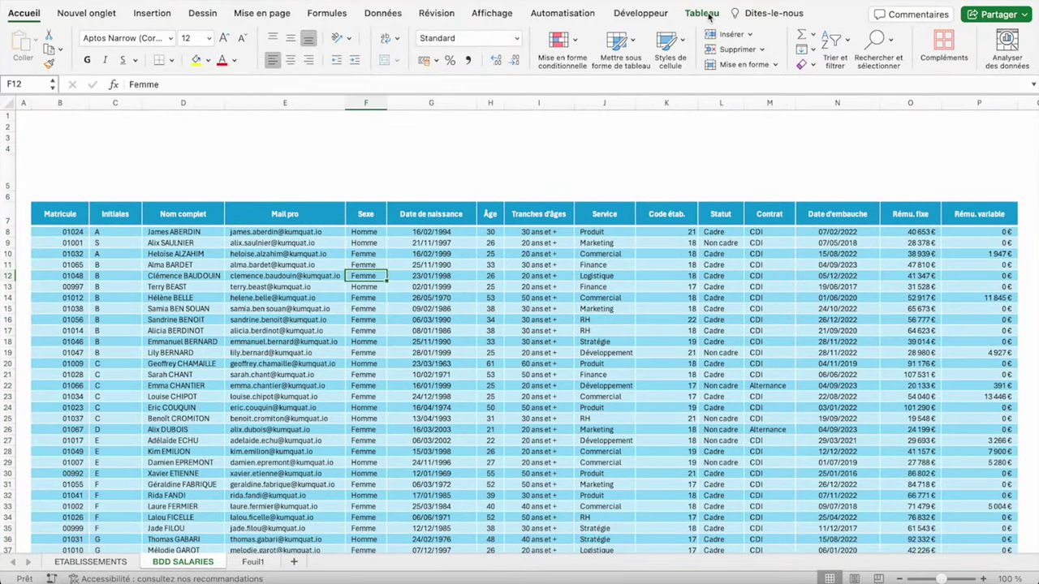
{"action": "left_click", "coordinate": [702, 13]}
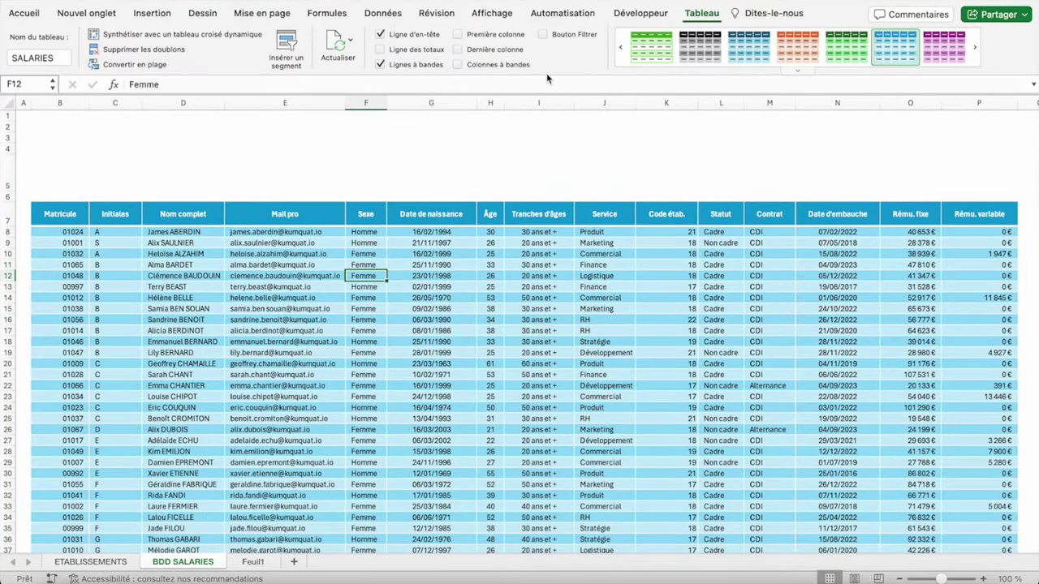
- Insert a slicer on the Tranches d'âges field for the SALARIES table
{"action": "left_click", "coordinate": [288, 45]}
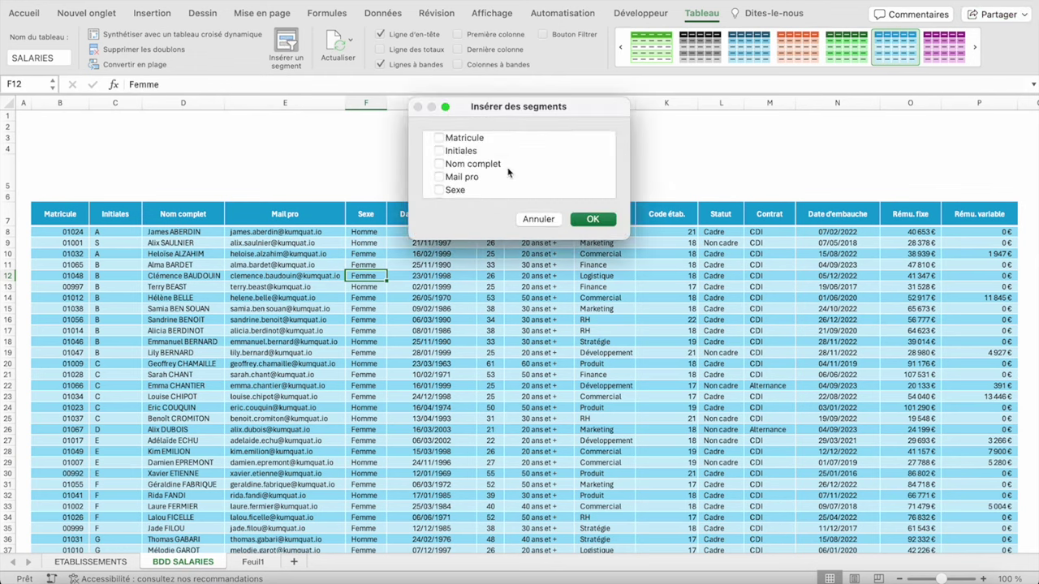
{"action": "scroll", "coordinate": [468, 157], "scroll_direction": "down", "scroll_amount": 1}
{"action": "scroll", "coordinate": [468, 157], "scroll_direction": "down", "scroll_amount": 3}
{"action": "left_click", "coordinate": [439, 160]}
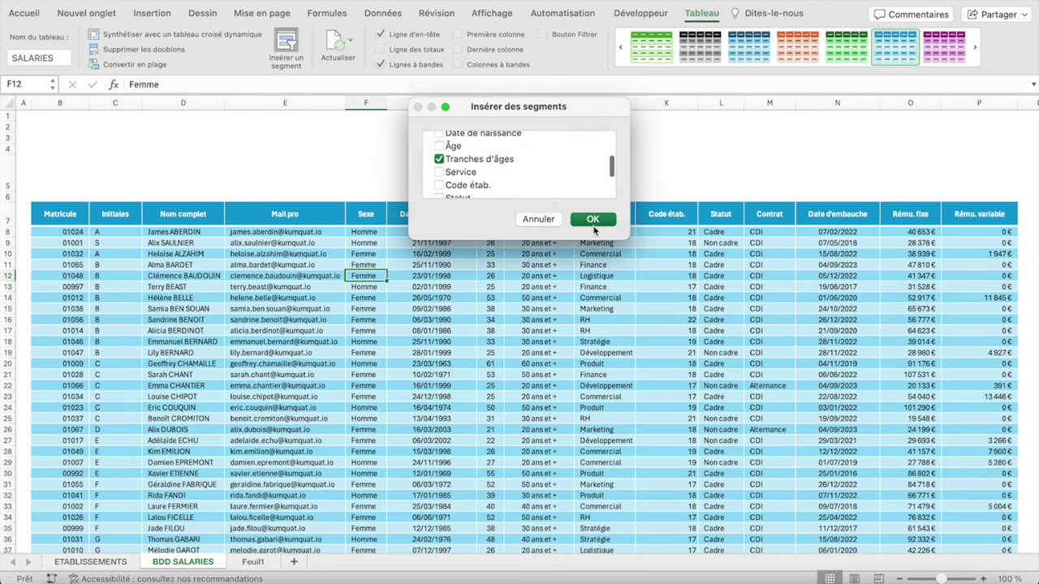
{"action": "left_click", "coordinate": [583, 220]}
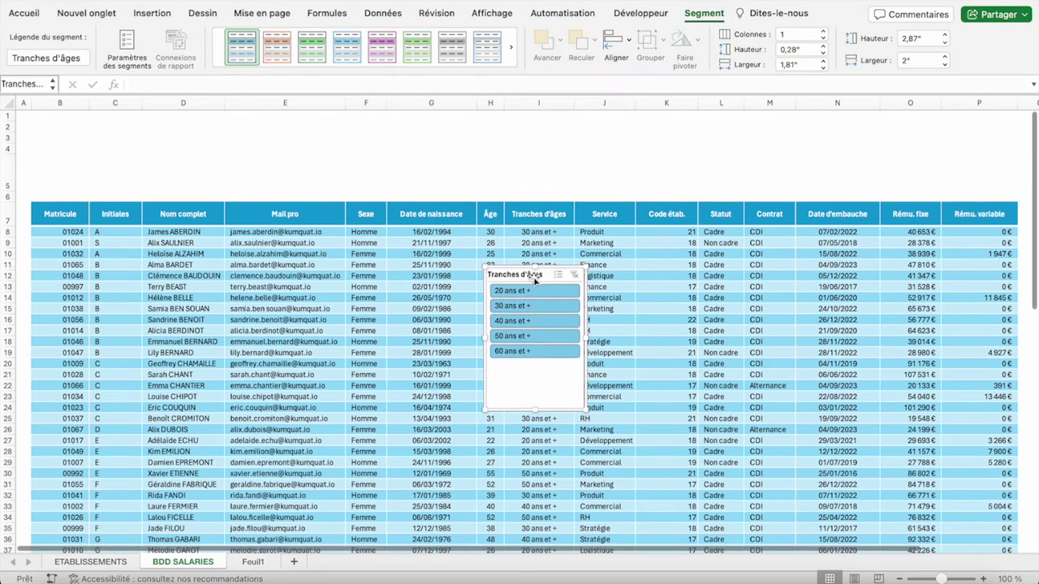
- Move the slicer above the table, shorten it, set 2 columns, and filter to 20 ans et +
{"action": "left_click_drag", "start_coordinate": [513, 278], "coordinate": [276, 130]}
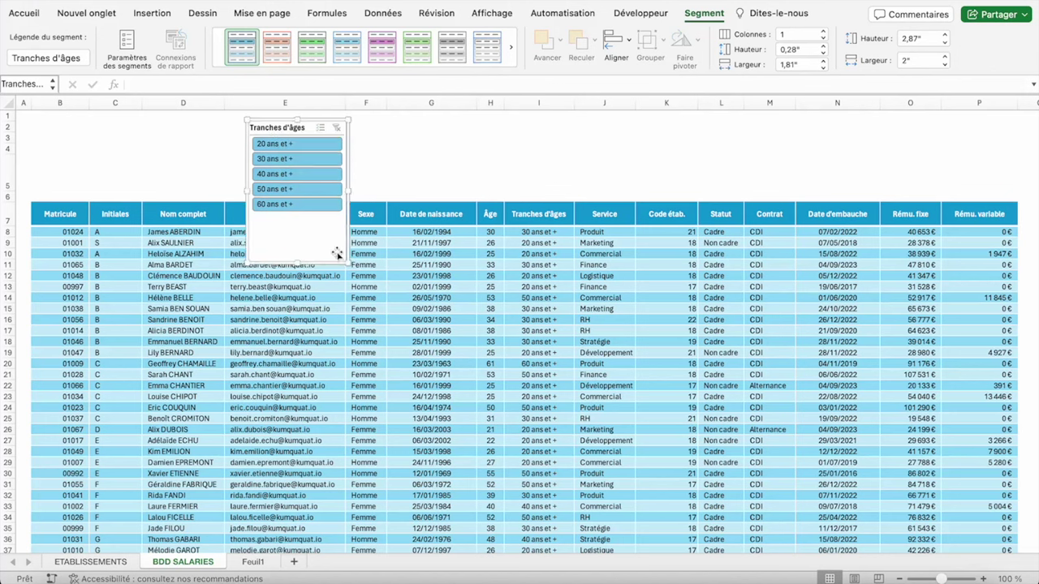
{"action": "mouse_move", "coordinate": [347, 264]}
{"action": "left_mouse_down"}
{"action": "mouse_move", "coordinate": [348, 195]}
{"action": "mouse_move", "coordinate": [388, 195]}
{"action": "left_mouse_up"}
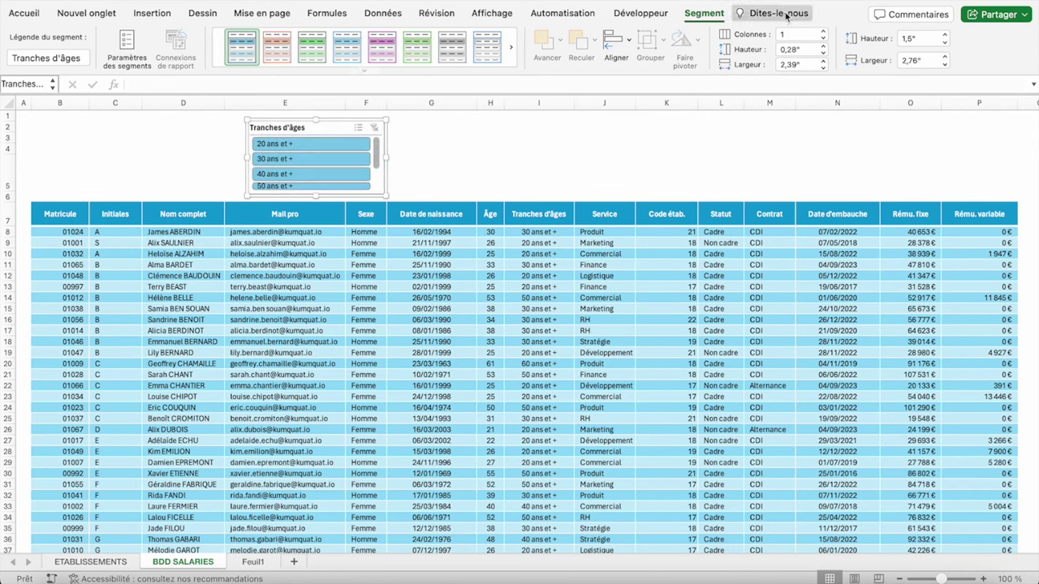
{"action": "left_click", "coordinate": [823, 31]}
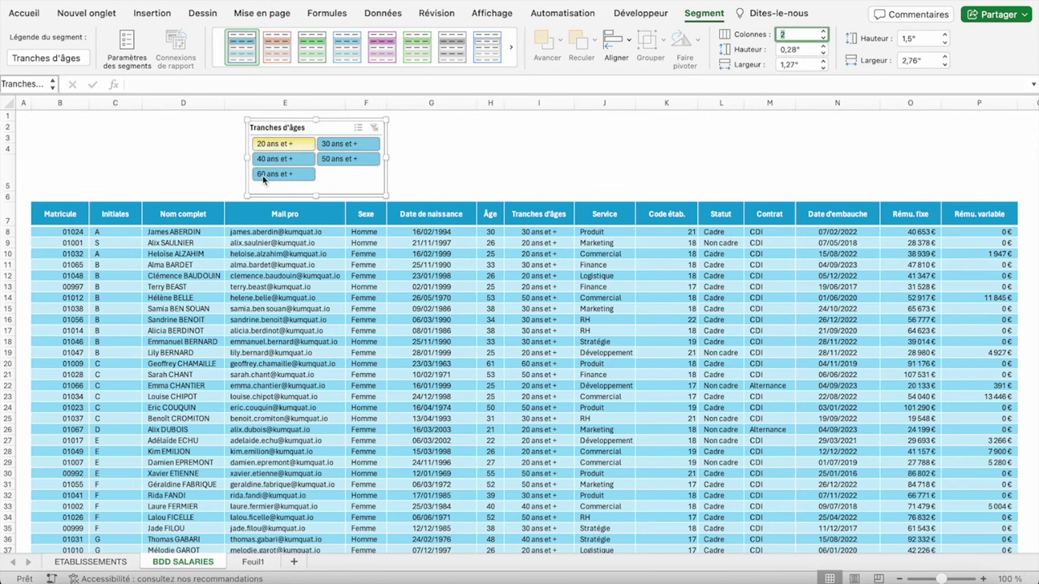
{"action": "left_click", "coordinate": [275, 144]}
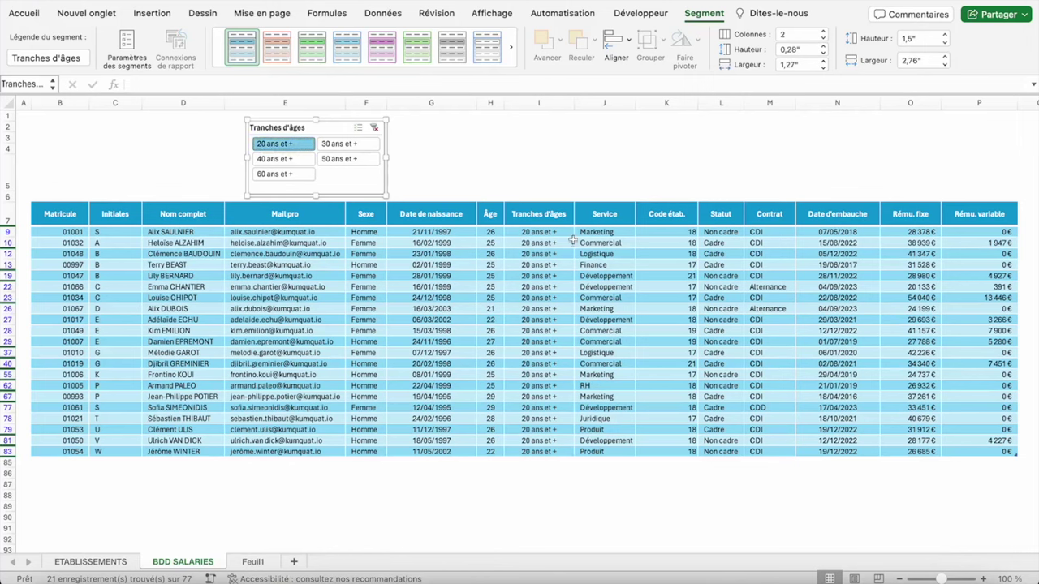
- Check the filtered Âge values, then clear the Tranches d'âges slicer filter to show everyone
{"action": "left_click_drag", "start_coordinate": [492, 232], "coordinate": [500, 454]}
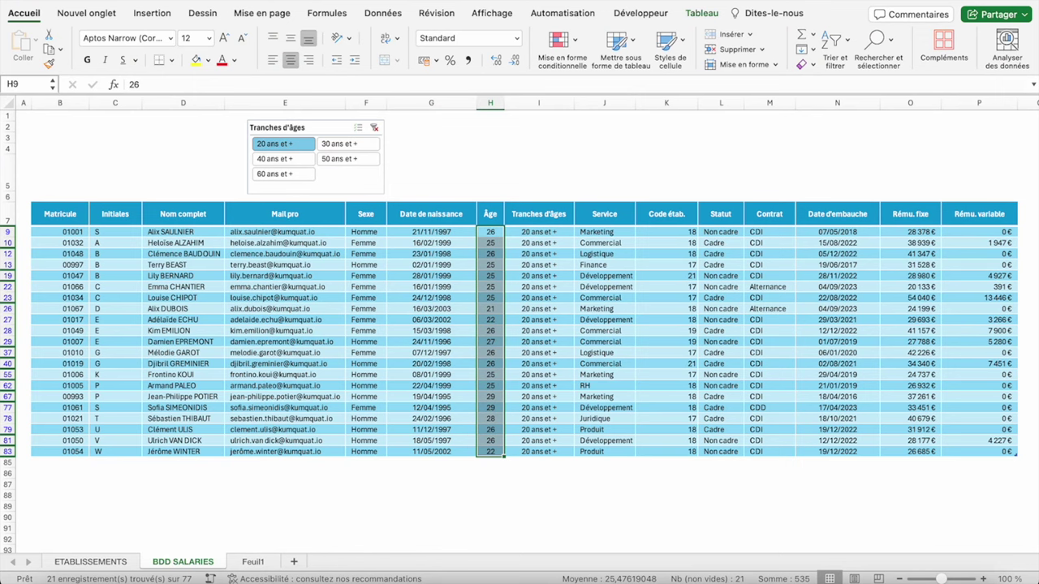
{"action": "left_click", "coordinate": [374, 128]}
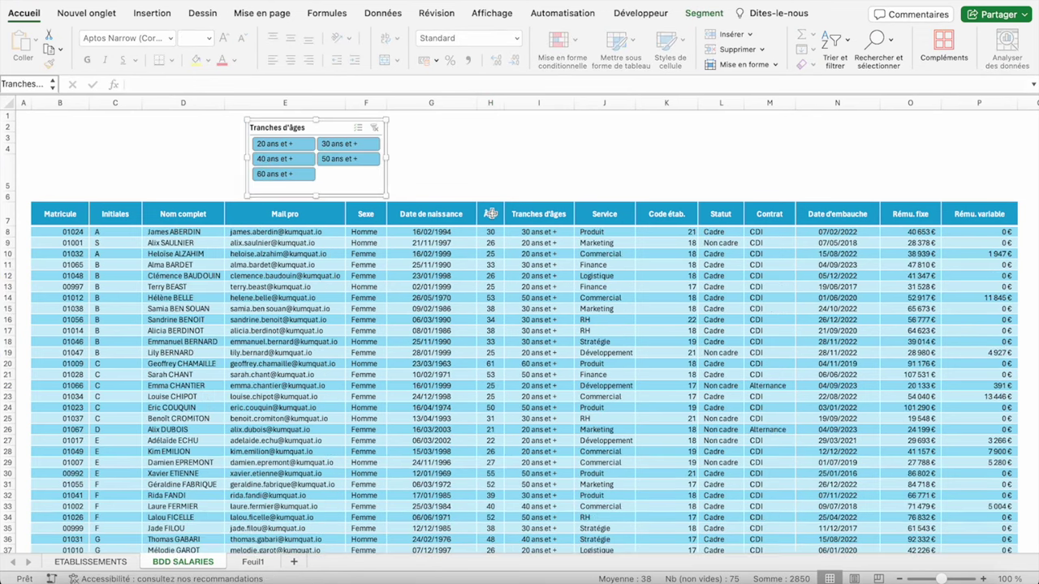
{"action": "left_click", "coordinate": [490, 214]}
{"action": "left_click", "coordinate": [549, 213]}
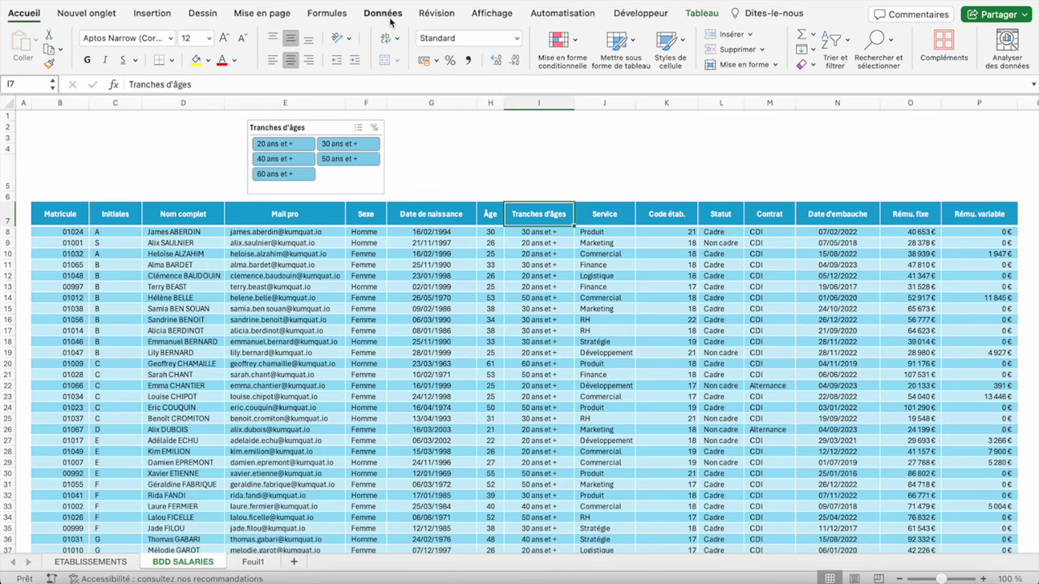
{"action": "left_click", "coordinate": [376, 288]}
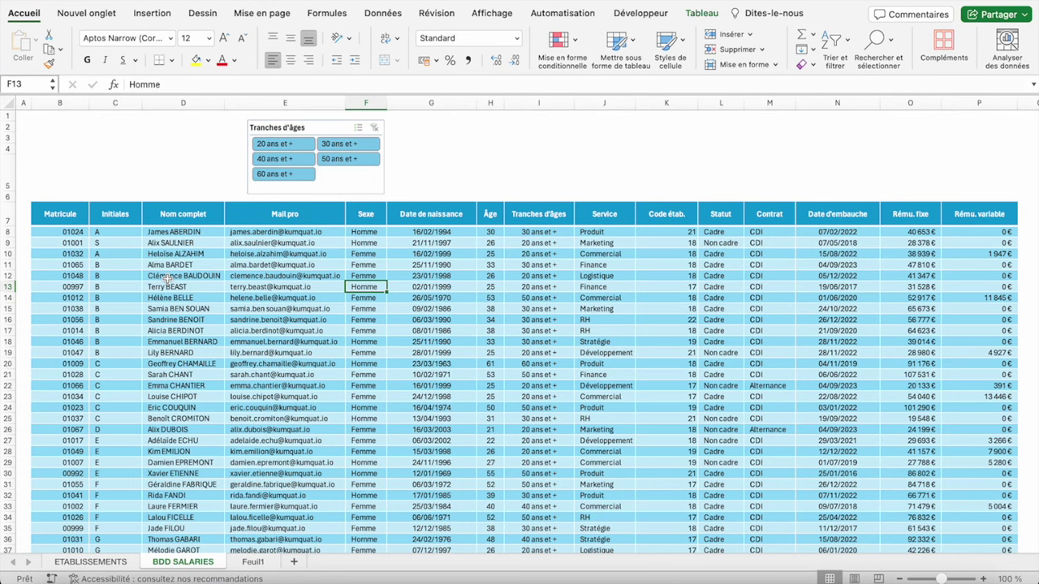
{"action": "left_click", "coordinate": [47, 214]}
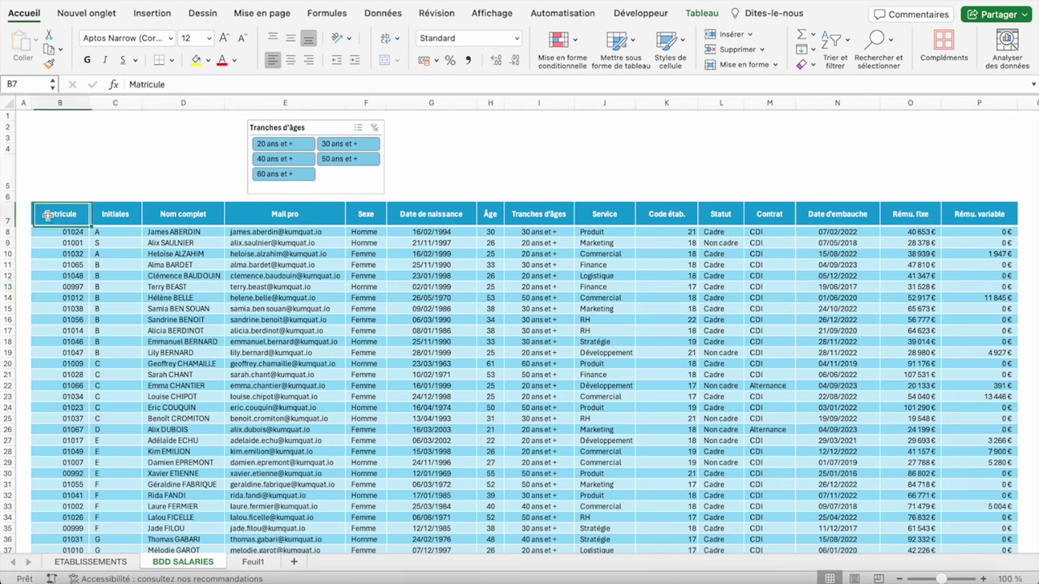